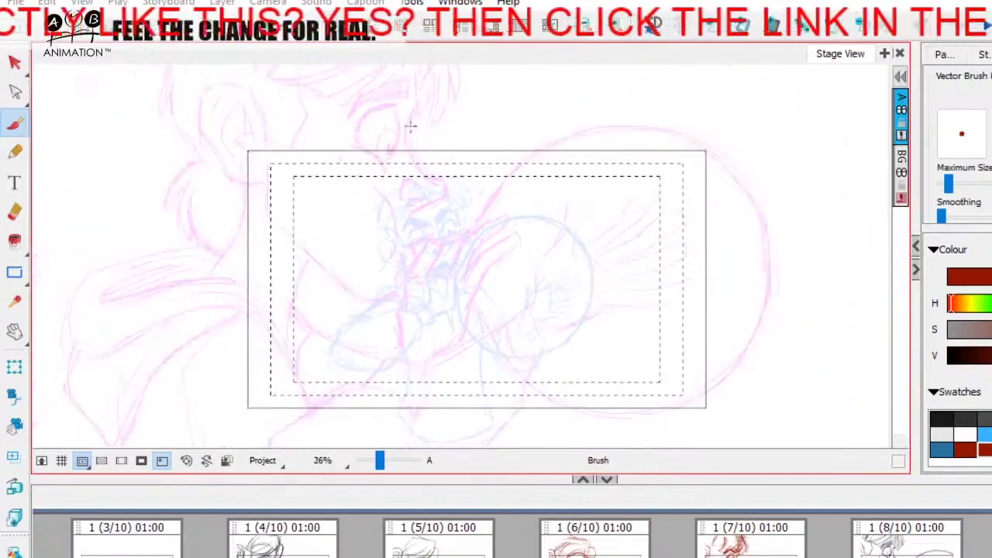
Sketch thin curved guide strokes from the forehead down past the face to the mouth area, following the onion-skinned character.
left_click_drag(501, 291, 493, 254)
left_click_drag(454, 372, 471, 283)
left_click_drag(474, 322, 479, 360)
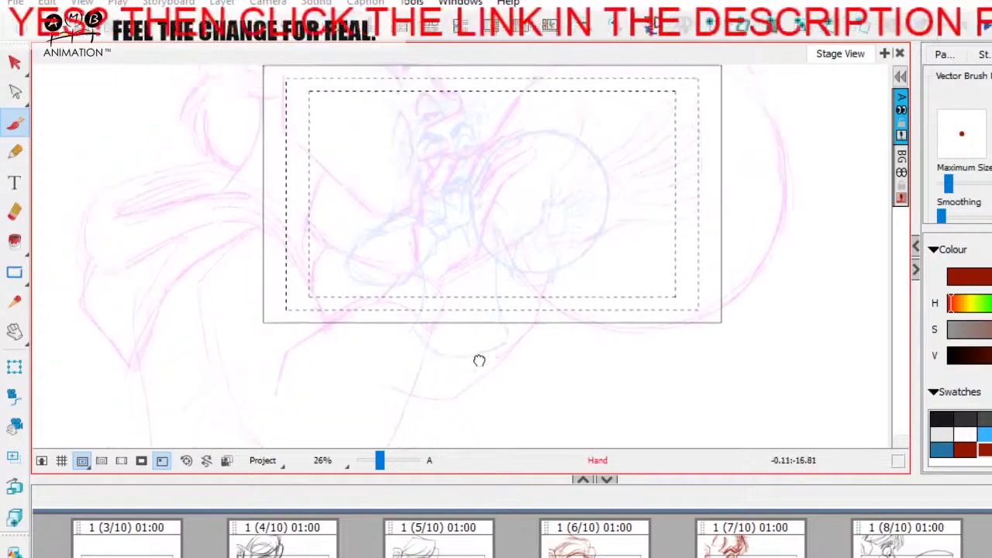
scroll(375, 268, "up", 4)
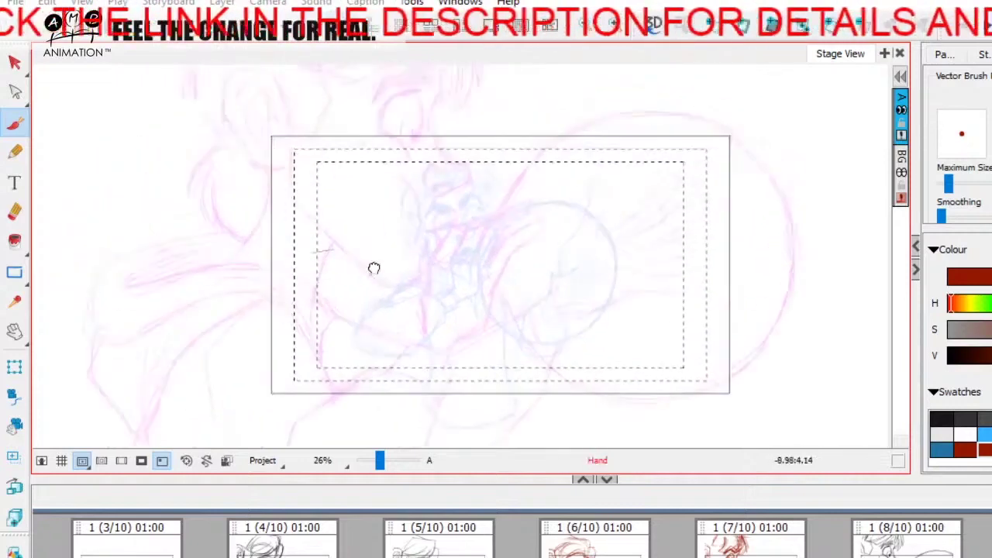
left_click_drag(315, 93, 432, 221)
scroll(475, 188, "up", 2)
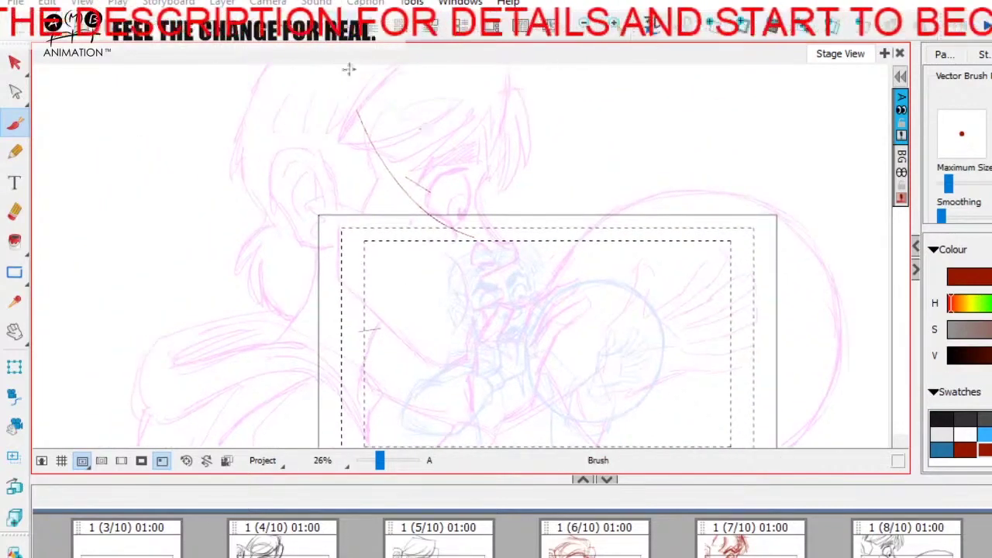
left_click_drag(370, 109, 439, 273)
left_click_drag(353, 136, 406, 136)
mouse_move(495, 282)
left_mouse_down()
mouse_move(498, 245)
mouse_move(488, 235)
left_mouse_up()
left_click_drag(455, 230, 493, 221)
left_click_drag(512, 280, 534, 221)
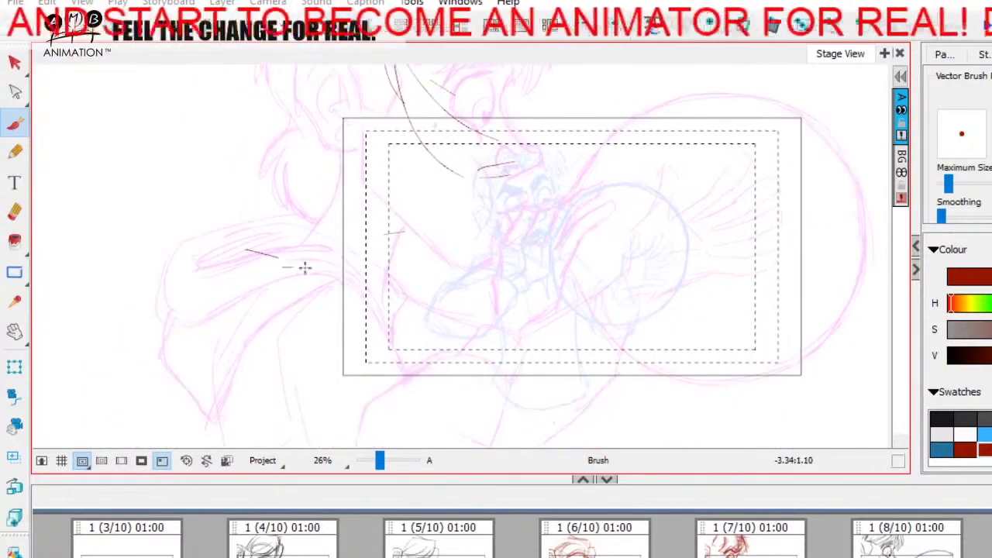
Sketch a thin horizontal guide across the shoulders and a diagonal curved guide below the camera frame.
left_click_drag(304, 267, 502, 269)
scroll(547, 248, "up", 1)
scroll(489, 284, "down", 3)
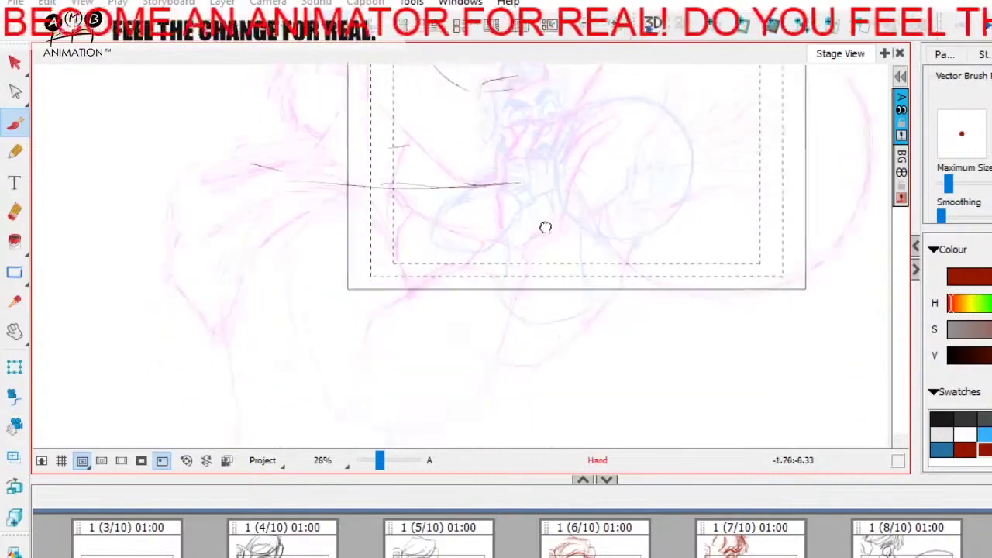
left_click_drag(363, 428, 528, 275)
left_click_drag(418, 375, 527, 279)
mouse_move(523, 282)
left_mouse_down()
mouse_move(475, 405)
mouse_move(509, 337)
left_mouse_up()
Reinforce the guides with bold strokes: the face curve, a front vertical, a lower diagonal, a long back line and the horizontal shoulder line.
left_click_drag(377, 466, 379, 467)
left_click(953, 26)
left_click_drag(653, 236, 672, 259)
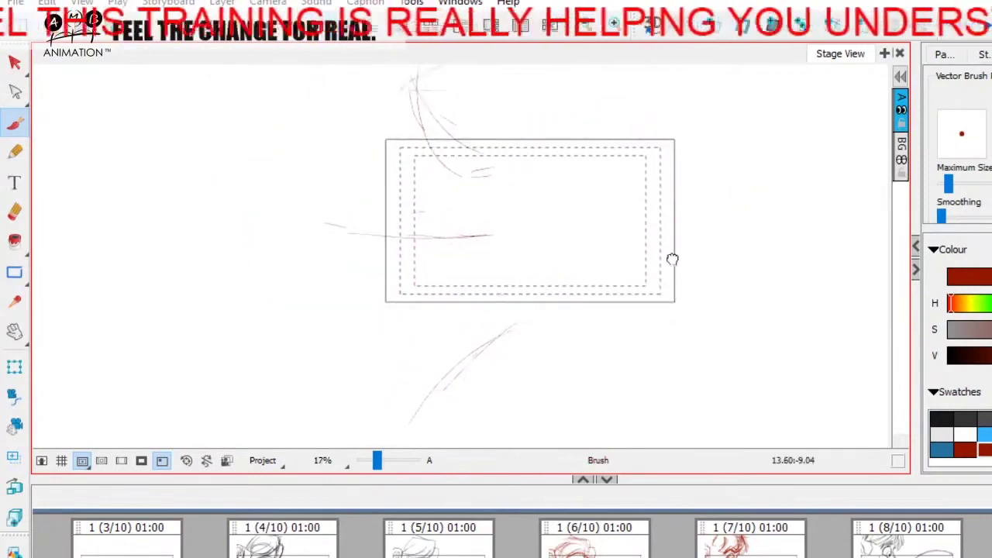
left_click(953, 25)
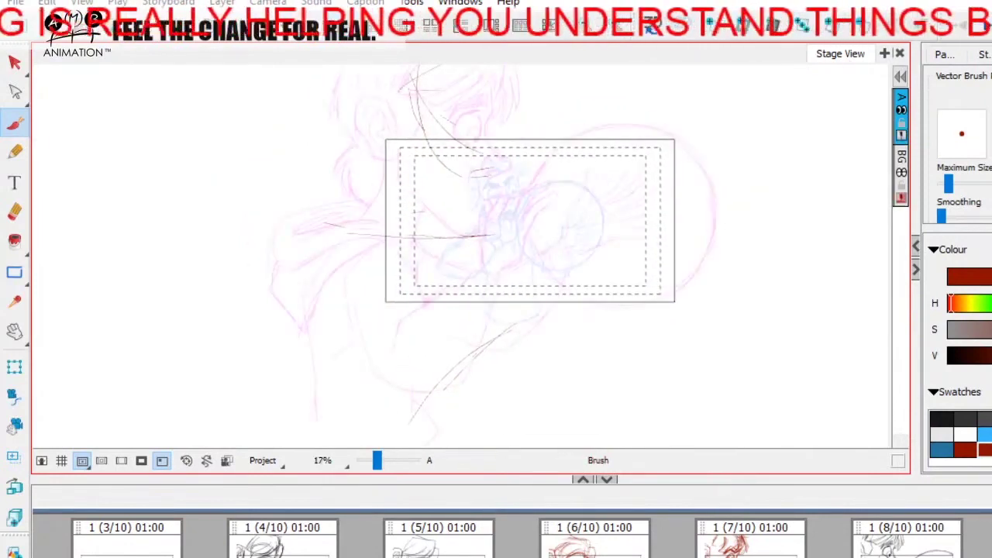
mouse_move(423, 84)
left_mouse_down()
mouse_move(451, 160)
mouse_move(522, 189)
mouse_move(523, 320)
mouse_move(407, 439)
left_mouse_up()
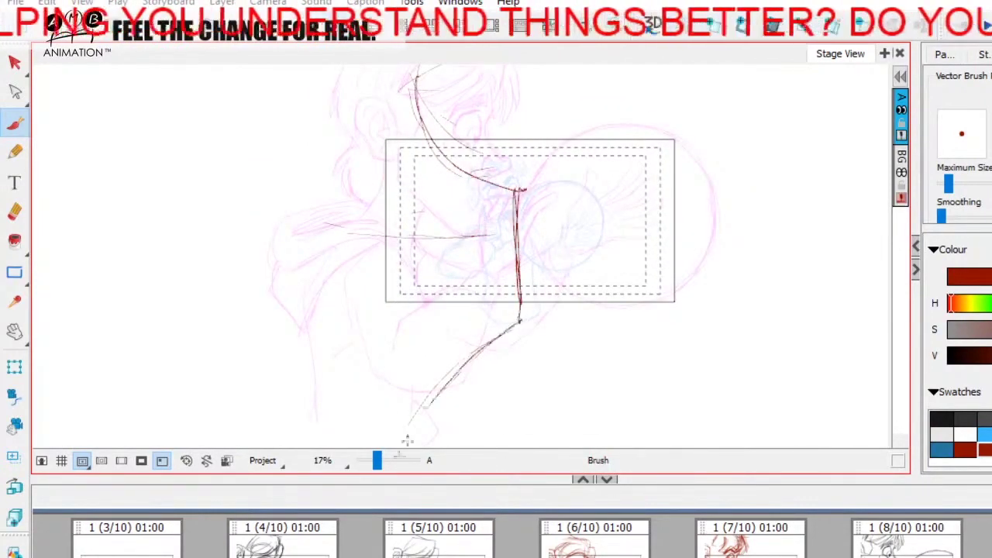
left_click_drag(378, 331, 383, 77)
left_click_drag(383, 162, 371, 447)
left_click_drag(357, 231, 508, 241)
left_click_drag(376, 237, 509, 245)
mouse_move(516, 190)
left_mouse_down()
mouse_move(412, 108)
mouse_move(416, 87)
left_mouse_up()
Examine the guide lines without the onion skin and compare them with the drawing in panel 8/10.
key("space")
left_click_drag(659, 253, 648, 297)
key("alt+o")
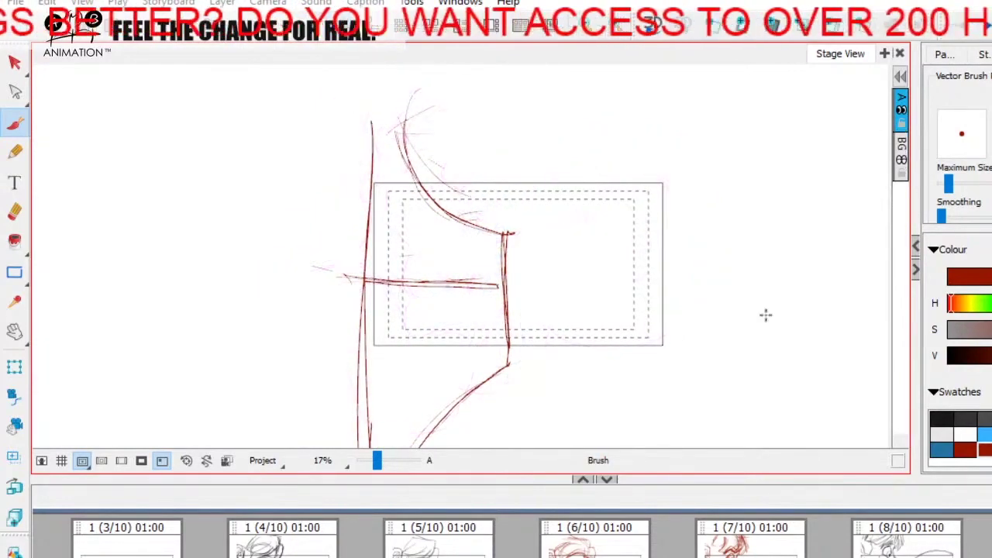
key("Left")
key("Right")
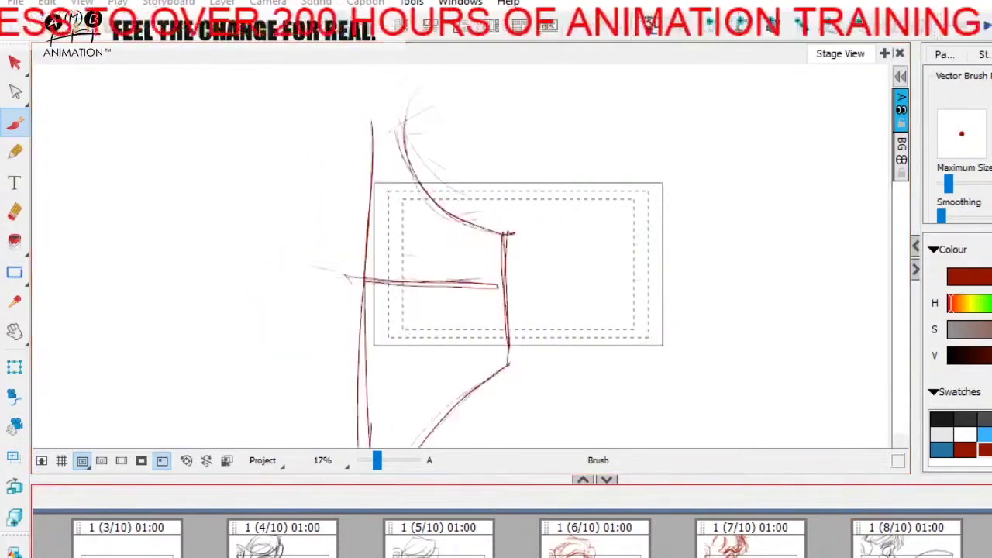
left_click(955, 547)
key("alt+o")
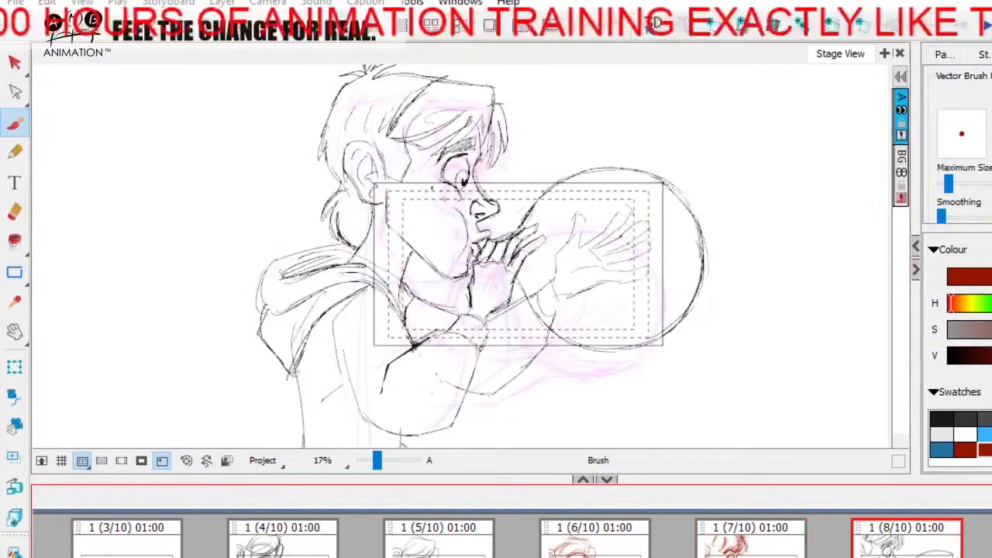
key("Right")
key("space")
left_click_drag(543, 308, 555, 284)
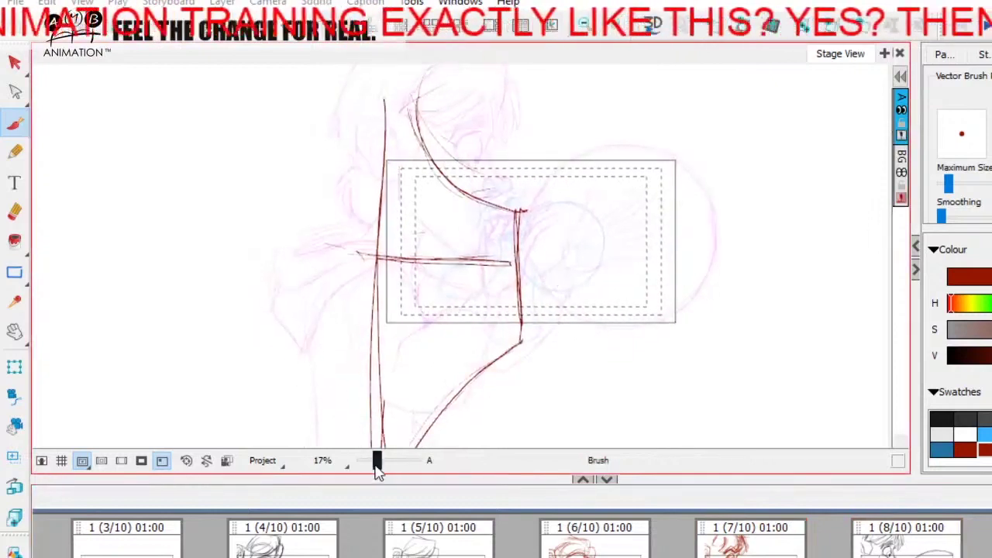
Recolour all the guide strokes yellow, deselect them and return to the Brush tool with dark red.
left_click_drag(375, 468, 374, 457)
left_click(15, 62)
key("ctrl+a")
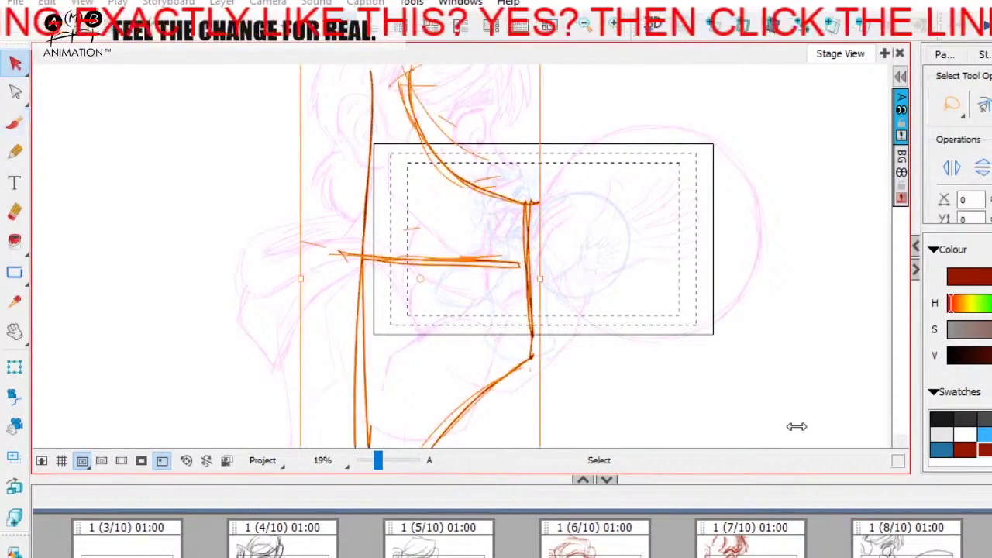
left_click(991, 434)
left_click(245, 340)
left_click(14, 124)
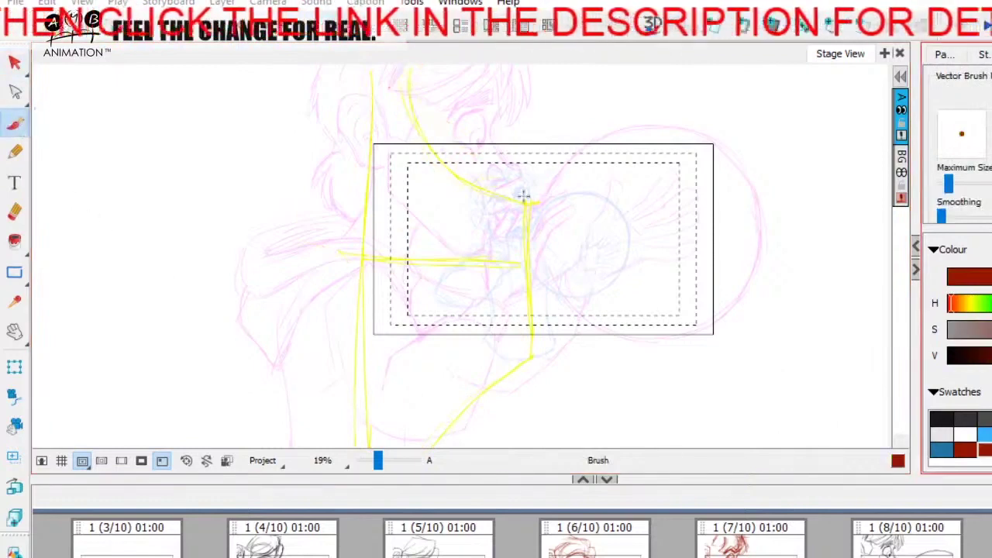
Rough in a tall rounded head shape over the curved yellow guide, with a small neck block beneath it.
left_click_drag(567, 141, 565, 151)
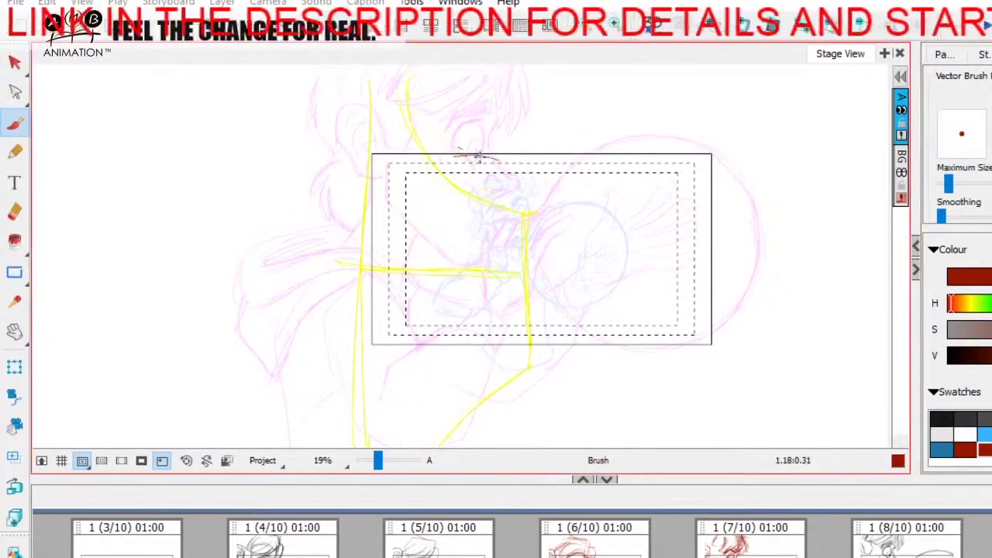
mouse_move(435, 153)
left_mouse_down()
mouse_move(430, 210)
mouse_move(465, 230)
mouse_move(504, 206)
mouse_move(463, 237)
left_mouse_up()
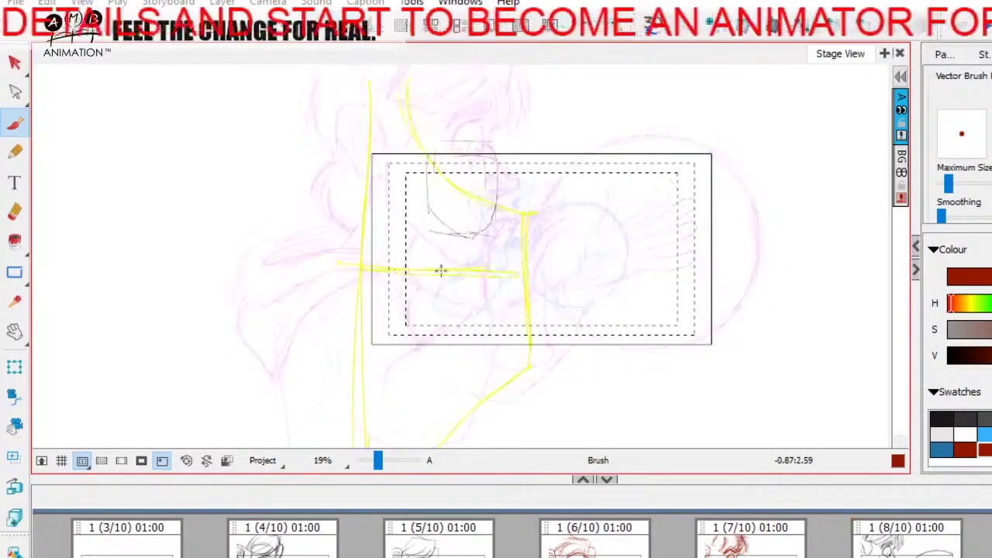
left_click_drag(497, 286, 496, 291)
left_click_drag(436, 248, 457, 262)
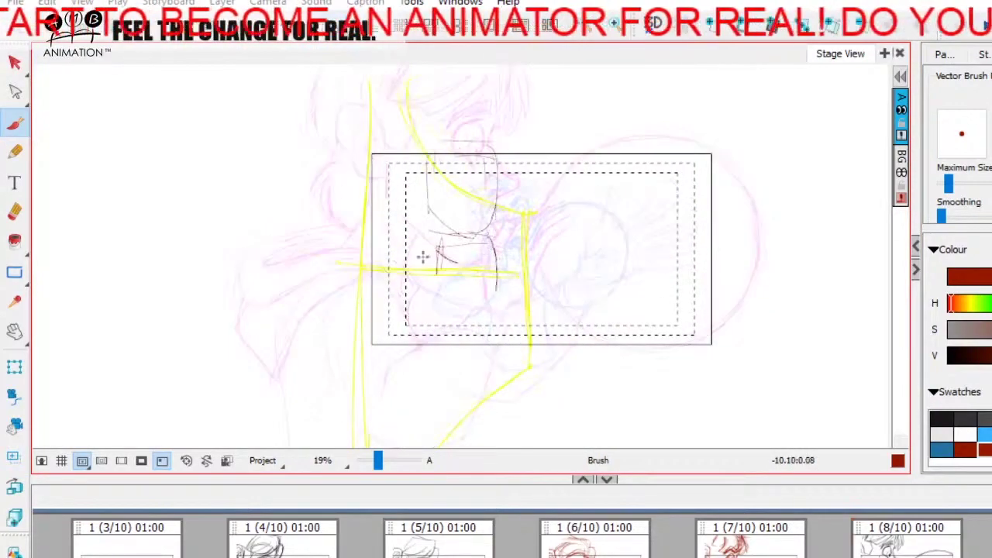
mouse_move(435, 183)
left_mouse_down()
mouse_move(501, 140)
mouse_move(489, 127)
mouse_move(424, 229)
mouse_move(496, 115)
mouse_move(426, 218)
mouse_move(449, 106)
mouse_move(496, 227)
left_mouse_up()
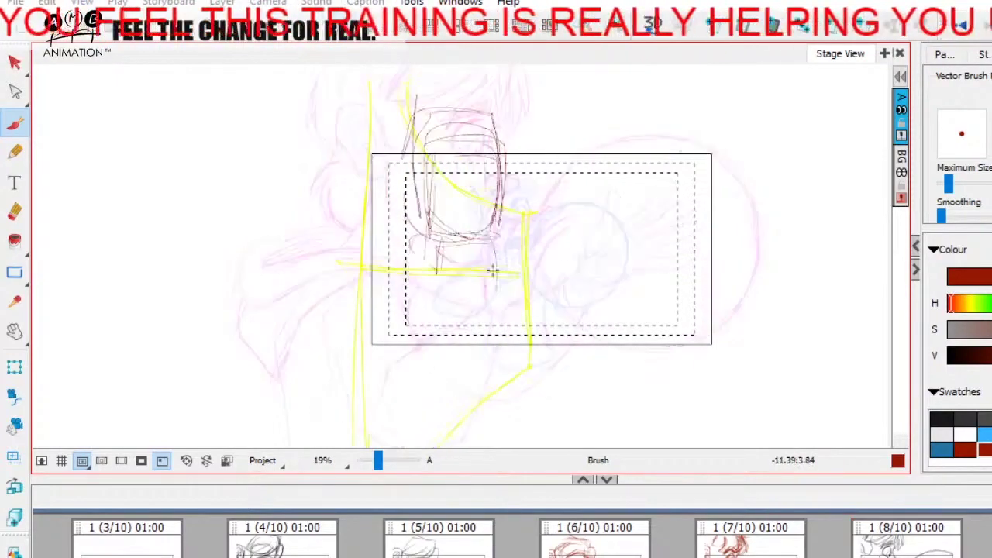
left_click_drag(521, 224, 542, 189)
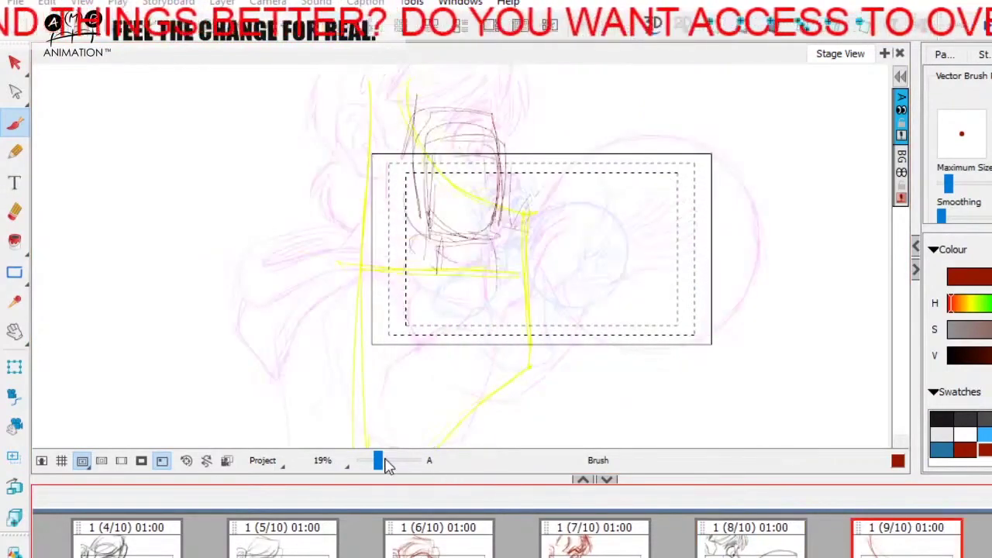
Sketch a small tapered box between the head shape and the upper end of the front vertical guide.
left_click_drag(387, 465, 393, 465)
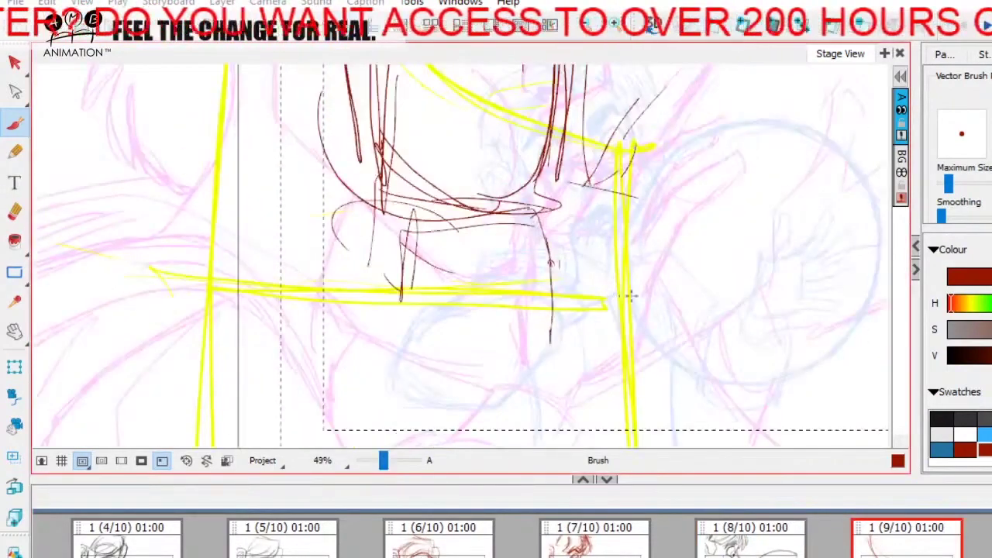
left_click_drag(631, 295, 617, 354)
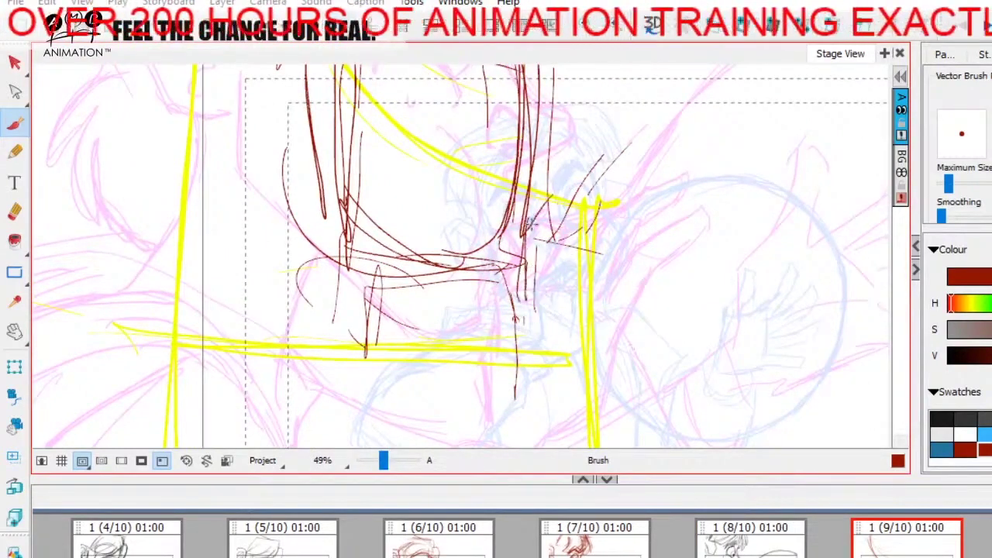
left_click_drag(617, 181, 631, 197)
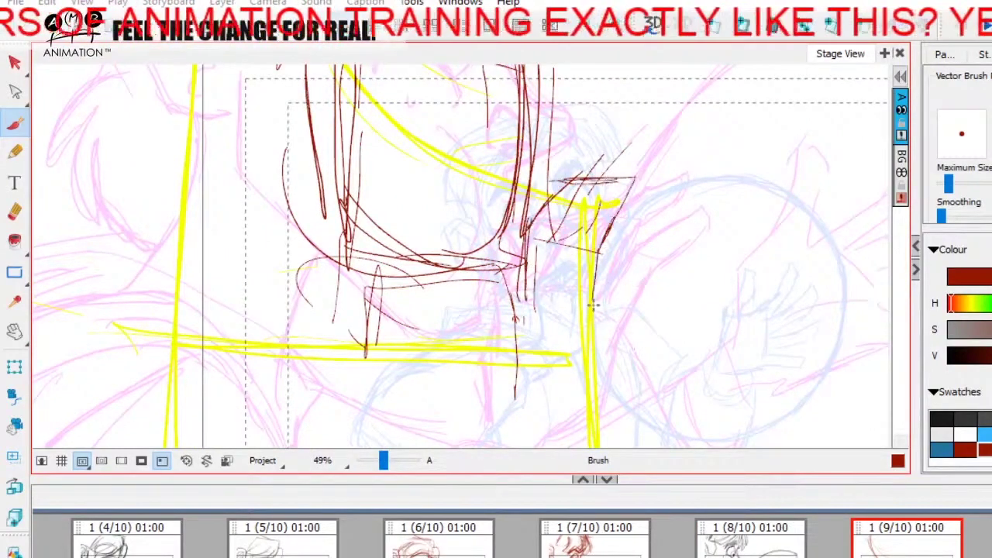
left_click_drag(577, 339, 564, 284)
mouse_move(512, 183)
left_mouse_down()
mouse_move(529, 157)
mouse_move(603, 158)
mouse_move(561, 236)
mouse_move(582, 251)
left_mouse_up()
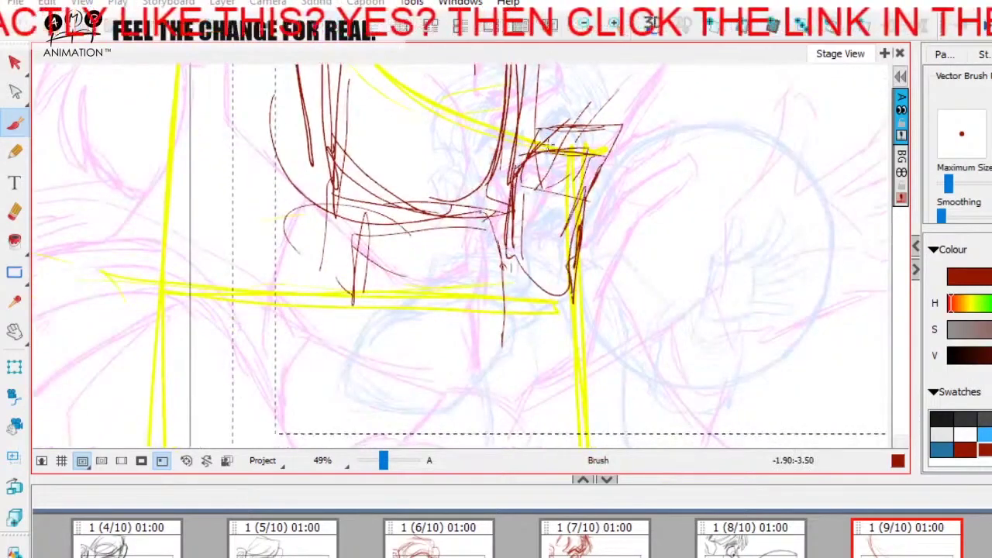
left_click_drag(546, 158, 575, 284)
left_click_drag(510, 250, 571, 296)
Hide the onion skin and darken the edge of the small tapered box facing the head.
left_click_drag(384, 462, 381, 467)
left_click(584, 25)
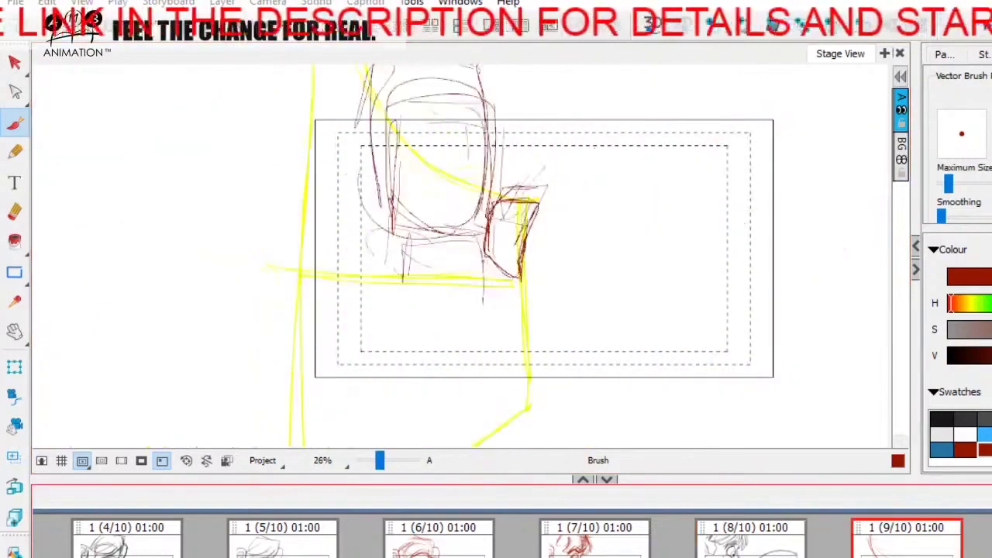
left_click_drag(490, 221, 486, 280)
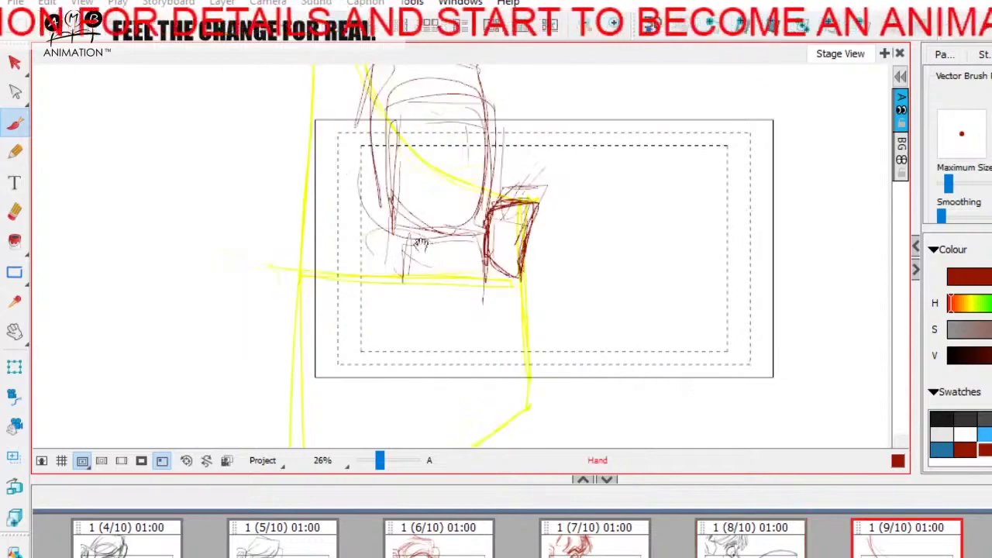
left_click_drag(383, 161, 426, 252)
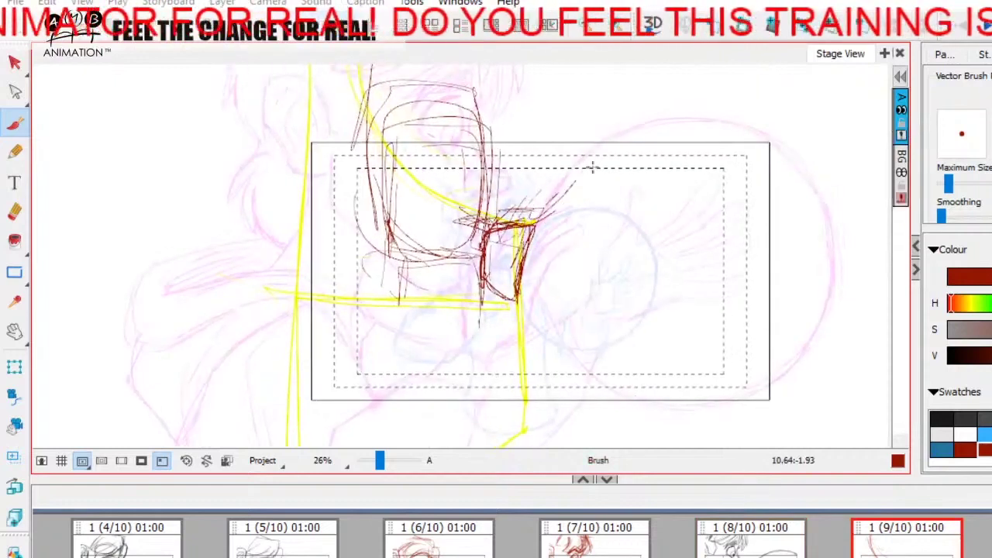
Sketch a large circle with repeated loose strokes, touching the outer side of the small tapered box.
left_click_drag(592, 167, 646, 164)
left_click_drag(642, 163, 748, 339)
left_click_drag(746, 246, 663, 384)
mouse_move(527, 307)
left_mouse_down()
mouse_move(582, 369)
mouse_move(730, 354)
left_mouse_up()
mouse_move(605, 356)
left_mouse_down()
mouse_move(625, 383)
mouse_move(605, 159)
mouse_move(790, 248)
mouse_move(783, 209)
mouse_move(784, 248)
mouse_move(672, 147)
left_mouse_up()
key("alt+o")
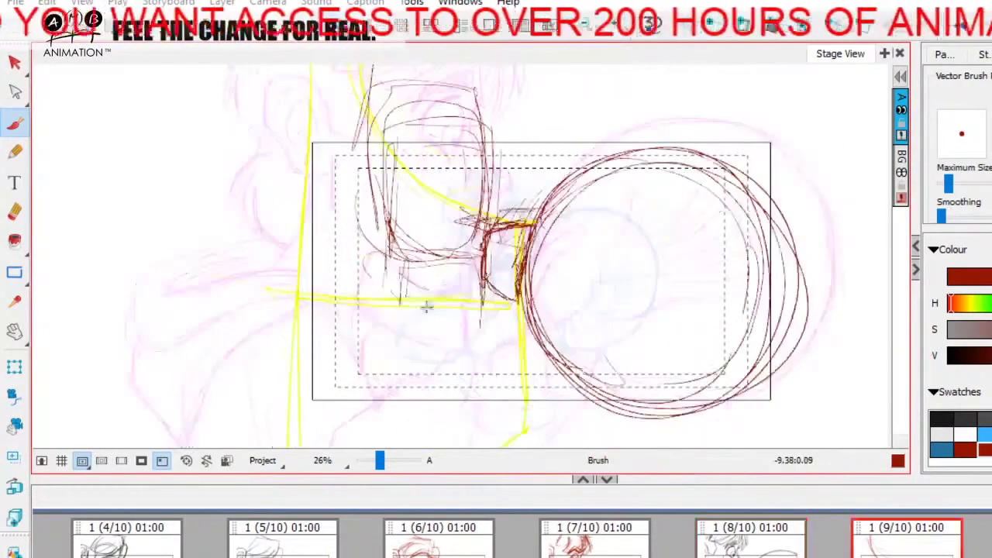
Sketch the shoulder line under the neck and the two long sides of the torso running downward.
left_click_drag(632, 148, 640, 98)
left_click_drag(425, 217, 468, 223)
left_click_drag(465, 223, 471, 401)
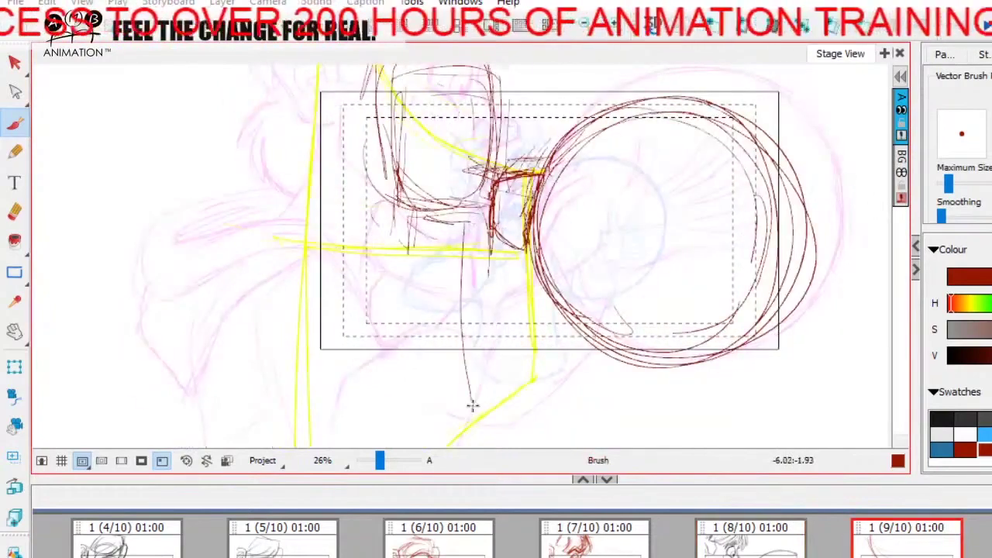
left_click_drag(488, 285, 496, 222)
mouse_move(406, 146)
left_mouse_down()
mouse_move(451, 165)
mouse_move(396, 157)
left_mouse_up()
left_click_drag(385, 139, 341, 338)
left_click_drag(365, 183, 356, 249)
Close the torso with a rounded base below the camera frame and darken its back edge.
mouse_move(348, 301)
left_mouse_down()
mouse_move(350, 387)
mouse_move(446, 396)
left_mouse_up()
scroll(488, 279, "down", 1)
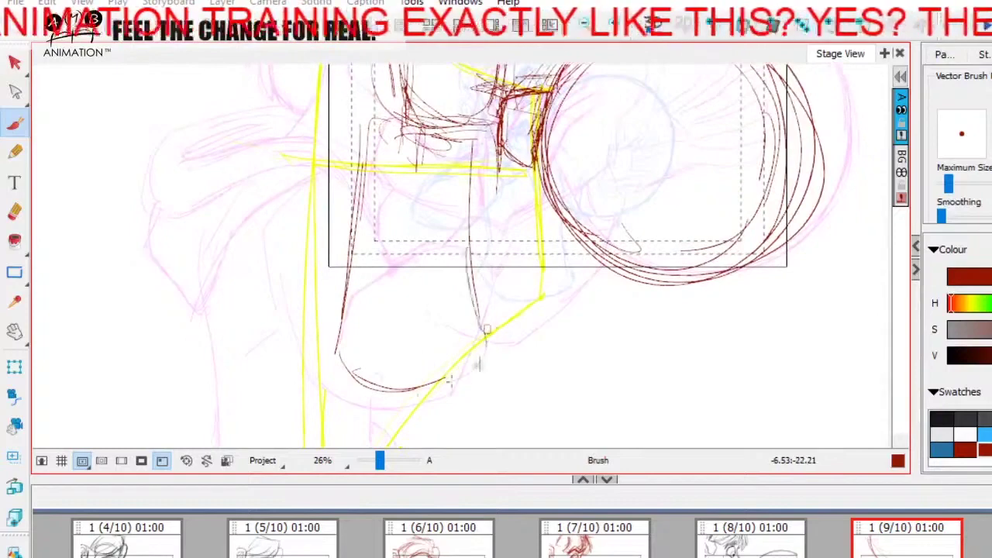
left_click_drag(486, 336, 415, 391)
left_click_drag(382, 371, 517, 352)
left_click_drag(442, 397, 451, 391)
left_click_drag(382, 119, 358, 280)
left_click_drag(371, 191, 356, 369)
left_click_drag(462, 336, 479, 388)
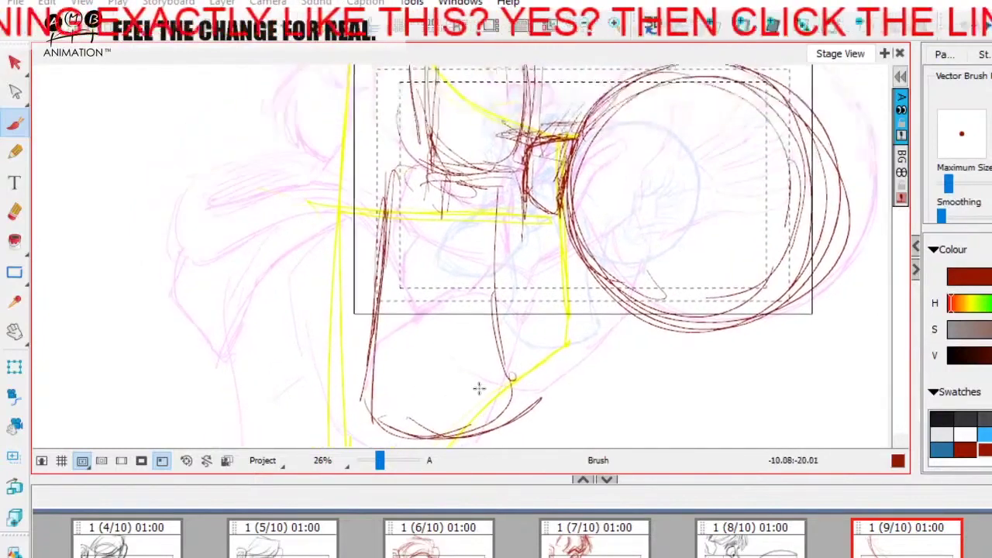
scroll(538, 287, "up", 2)
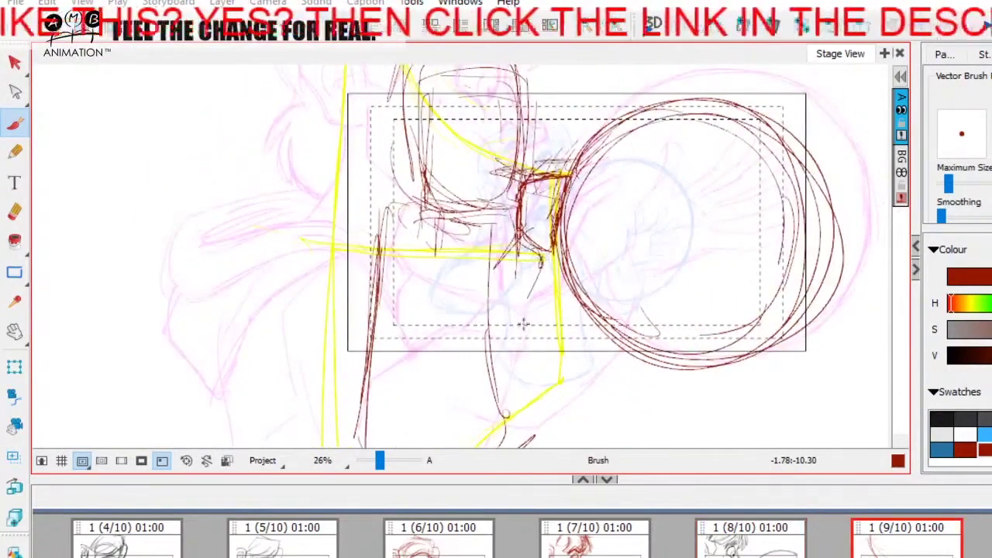
Sketch the bent arm, with the forearm running from the small box to the elbow and the upper arm up to the shoulder.
mouse_move(500, 258)
left_mouse_down()
mouse_move(414, 357)
mouse_move(427, 373)
mouse_move(473, 324)
left_mouse_up()
left_click_drag(534, 204, 432, 299)
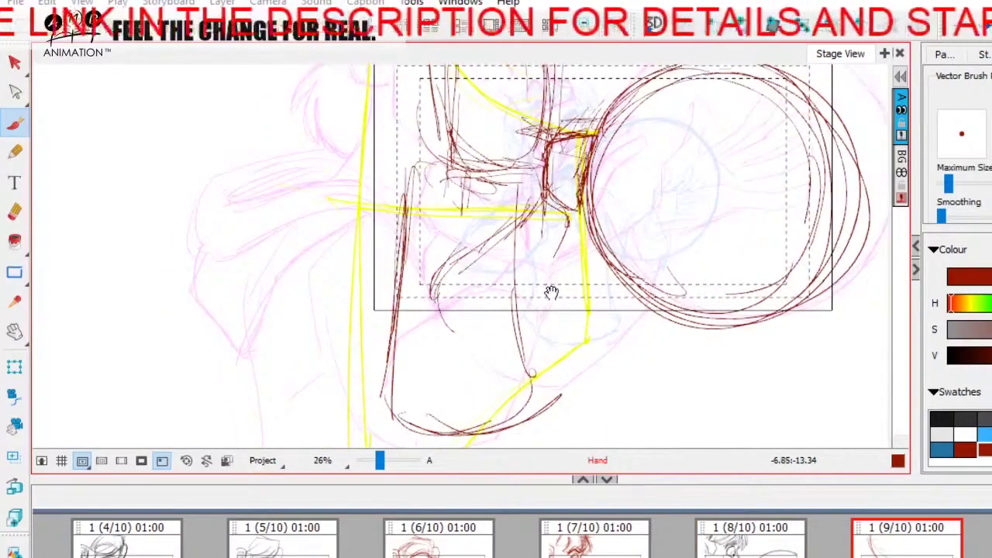
scroll(549, 290, "up", 1)
key("Left")
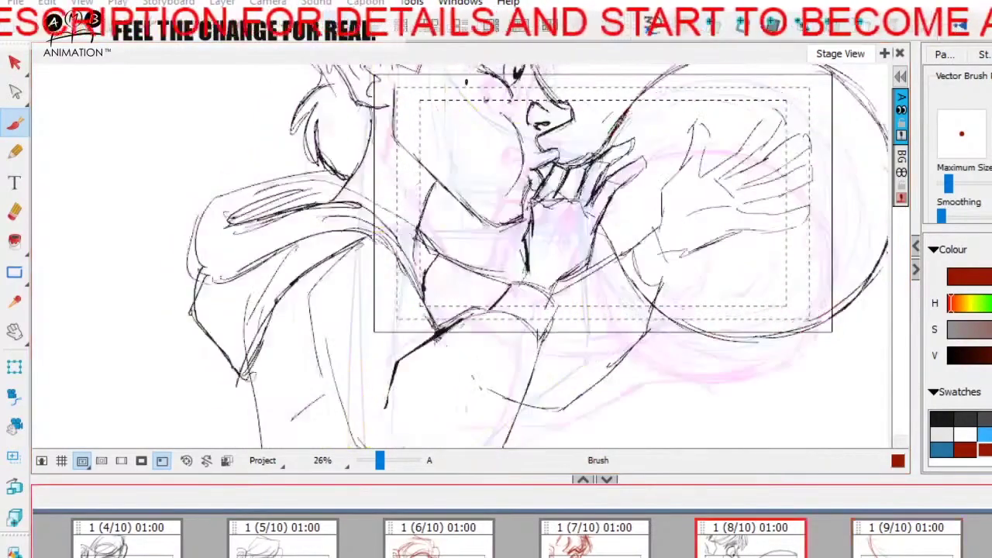
key("Right")
mouse_move(533, 238)
left_mouse_down()
mouse_move(541, 225)
mouse_move(538, 240)
mouse_move(560, 261)
mouse_move(434, 297)
mouse_move(514, 338)
left_mouse_up()
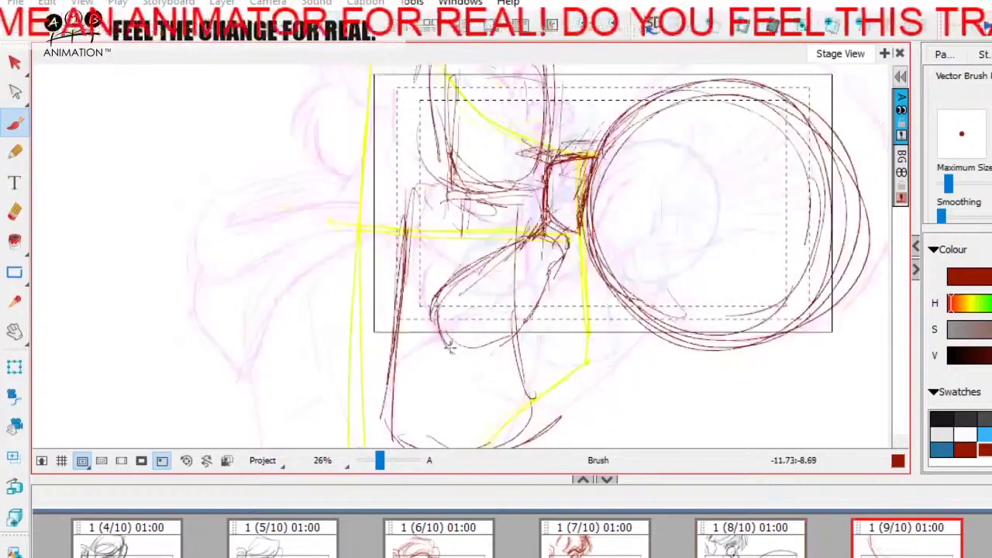
left_click_drag(418, 311, 395, 229)
left_click_drag(435, 341, 387, 245)
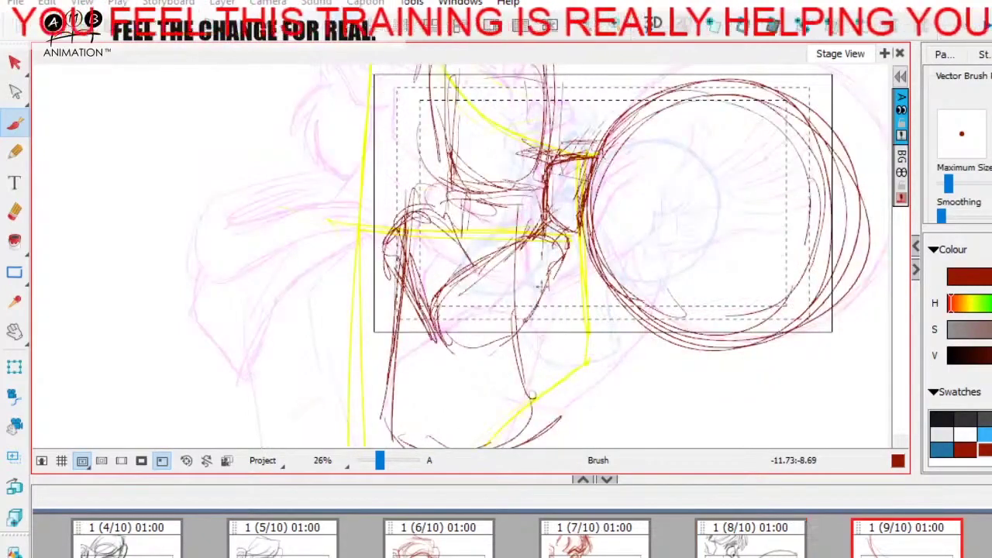
Reinforce the bent arm's outer contour and the rounded outline of its elbow in panel 9/10, comparing with the neighbouring panels.
key("Left")
key("Right")
left_click(706, 530)
key("Right")
key("Left")
key("Right")
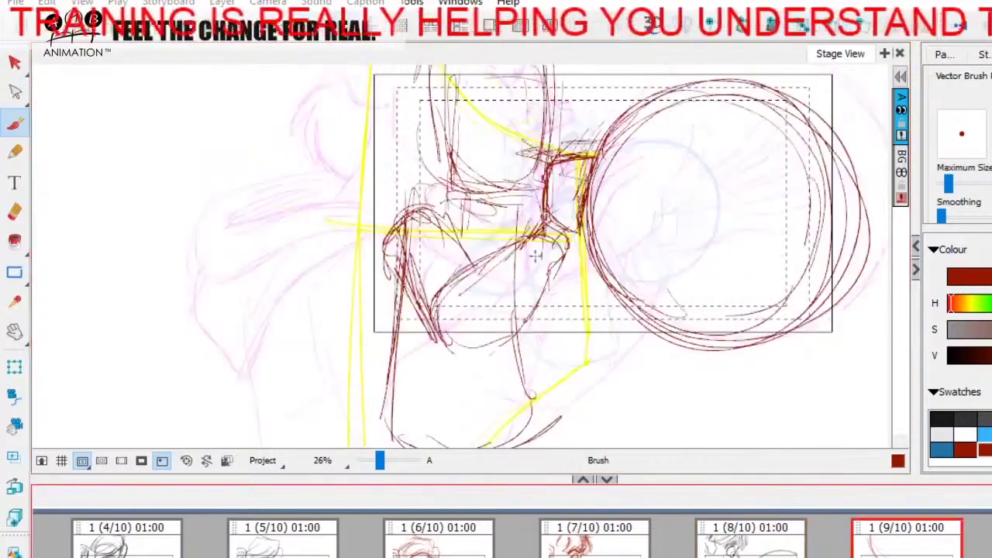
left_click(469, 240)
left_click_drag(401, 226, 431, 338)
mouse_move(421, 302)
left_mouse_down()
mouse_move(435, 346)
mouse_move(502, 351)
left_mouse_up()
left_click_drag(474, 355, 540, 290)
key("Right")
key("Left")
left_click_drag(412, 237, 448, 200)
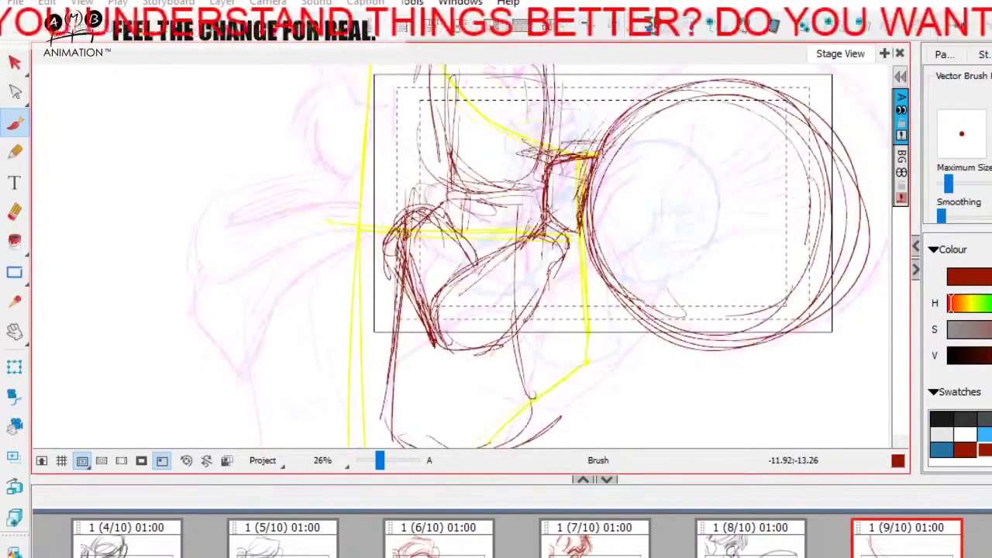
Sketch the second upper arm as two diagonal lines from the shoulder down toward the circle, comparing it with panel 8/10.
left_click_drag(507, 209, 605, 291)
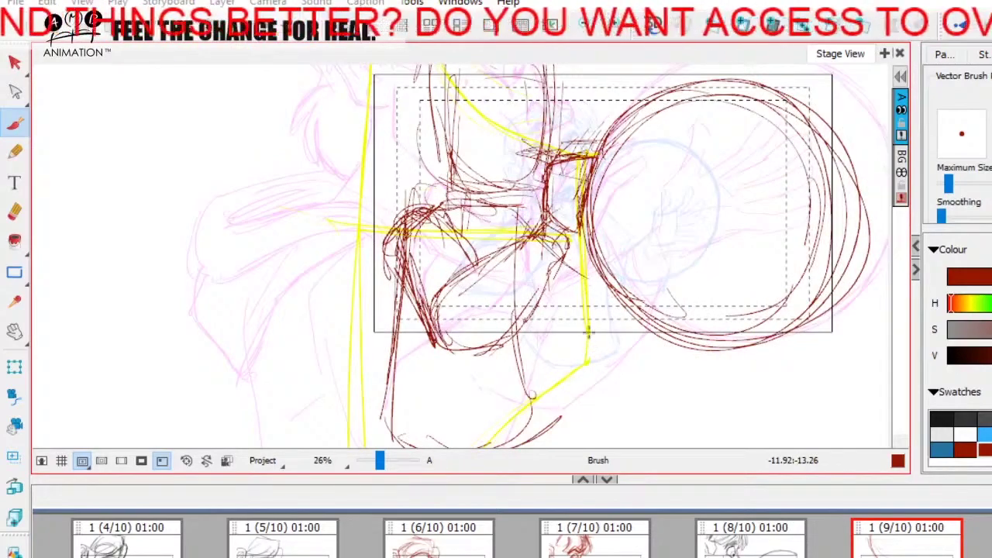
left_click_drag(508, 202, 596, 282)
left_click_drag(498, 259, 573, 335)
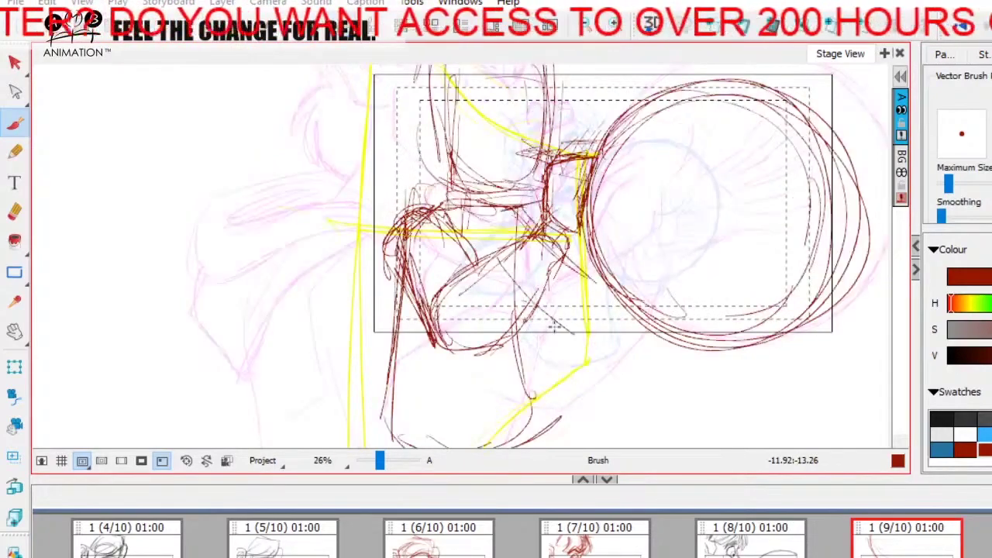
key("Right")
key("Left")
left_click(717, 536)
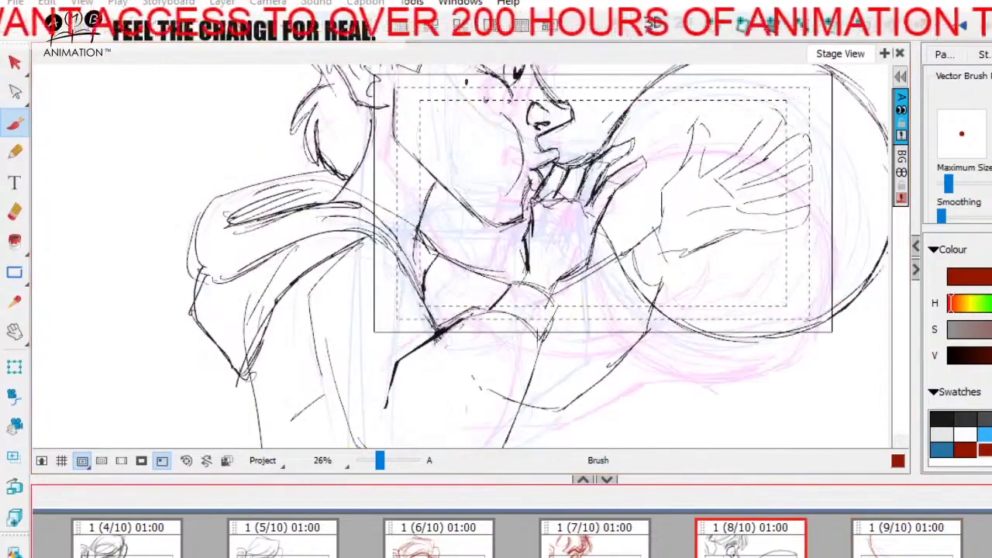
left_click(860, 540)
key("Left")
key("Right")
key("Left")
key("Right")
Darken the shoulder line and extend the second upper arm toward its elbow beneath the circle.
mouse_move(404, 218)
left_mouse_down()
mouse_move(526, 207)
mouse_move(407, 307)
left_mouse_up()
left_click_drag(525, 213, 582, 298)
left_click_drag(527, 213, 615, 314)
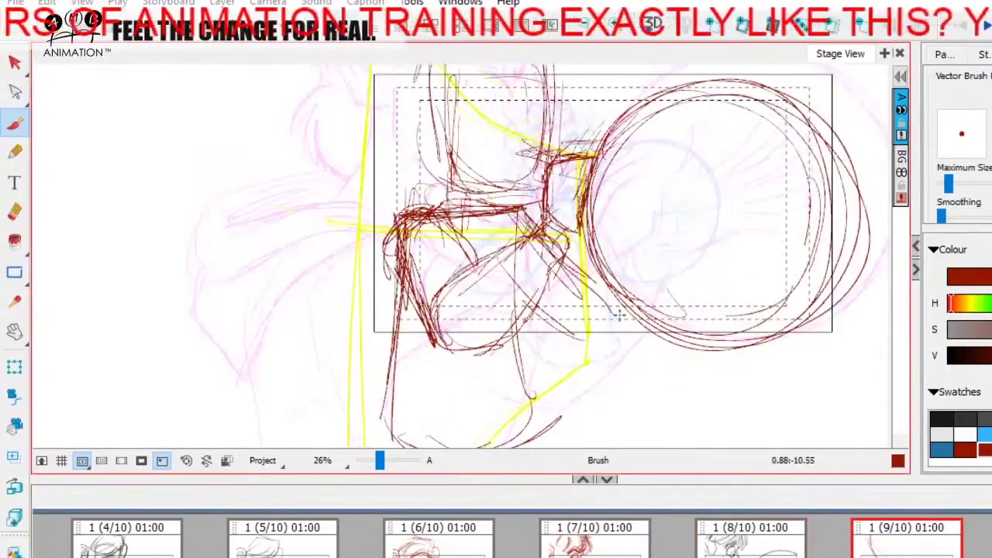
key("Left")
key("Right")
Sketch the second forearm's upper edge running from the elbow into the circle, and the thumb and fingertips of its open hand.
left_click_drag(571, 262, 610, 312)
mouse_move(519, 259)
left_mouse_down()
mouse_move(553, 309)
mouse_move(616, 321)
mouse_move(655, 304)
left_mouse_up()
mouse_move(561, 276)
left_mouse_down()
mouse_move(645, 256)
mouse_move(662, 302)
left_mouse_up()
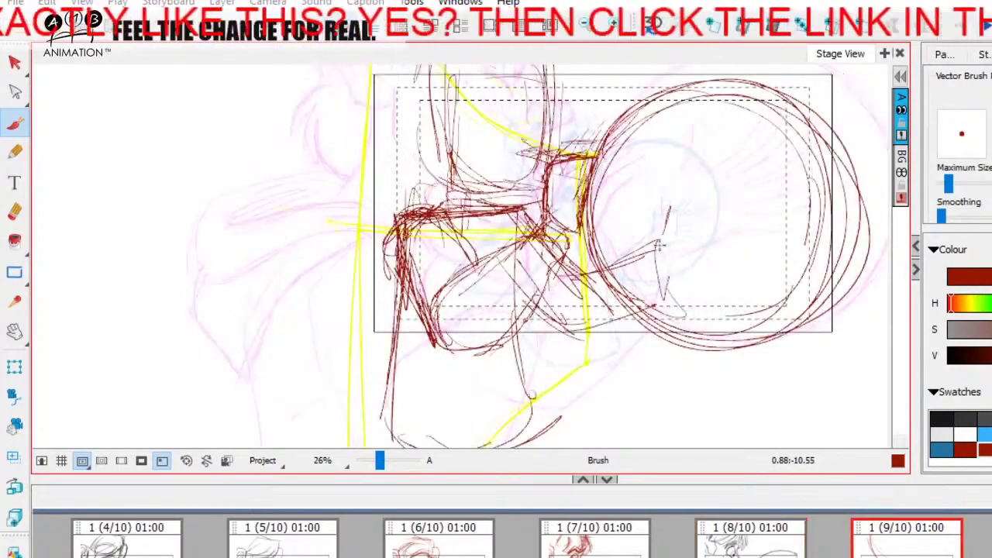
left_click_drag(683, 200, 725, 180)
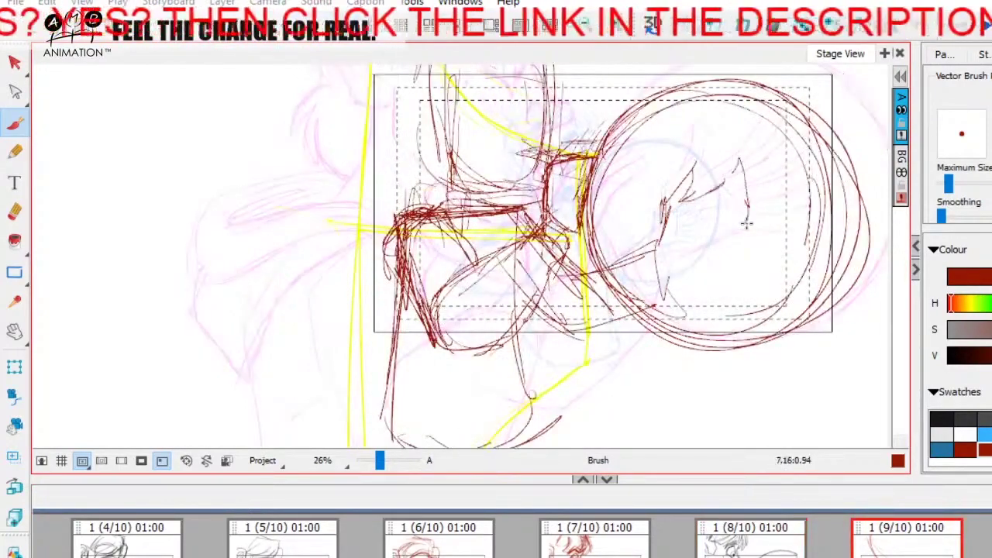
Close the hand's underside, run the forearm's lower edge back to the elbow, and check the arm against neighbouring panels.
mouse_move(718, 241)
left_mouse_down()
mouse_move(666, 245)
mouse_move(648, 278)
mouse_move(581, 339)
left_mouse_up()
left_click_drag(528, 291, 593, 338)
left_click_drag(547, 228, 606, 296)
key("Left")
key("Right")
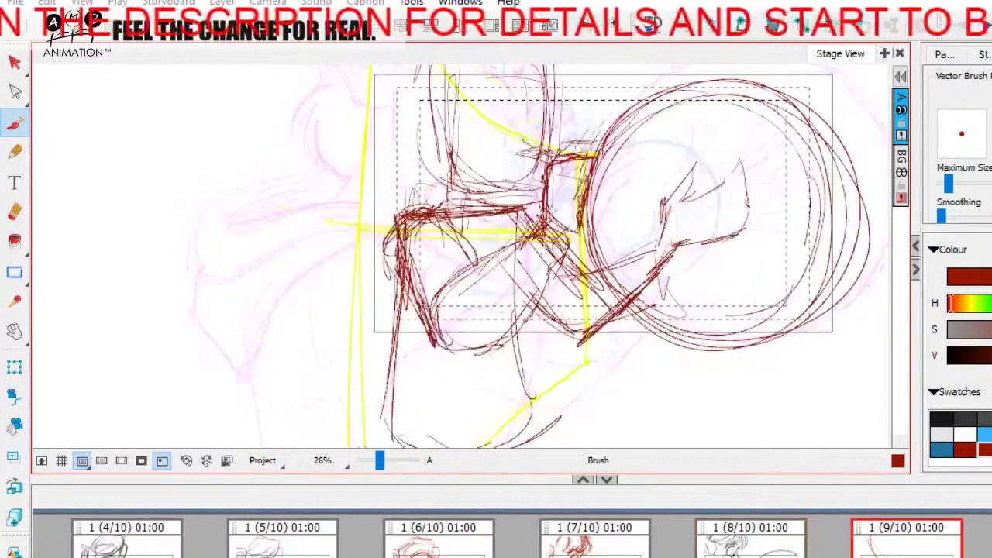
key("Right")
key("Right")
key("Left")
key("Right")
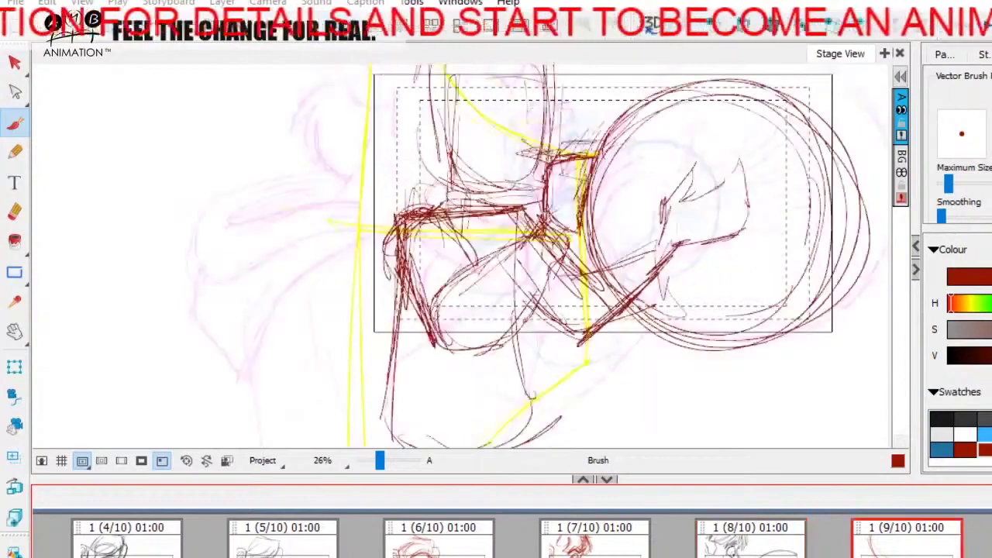
key("Left")
left_click(875, 531)
Reinforce both long sides of the torso from the shoulders down to the rounded base.
left_click_drag(625, 360, 637, 303)
key("Left")
key("Right")
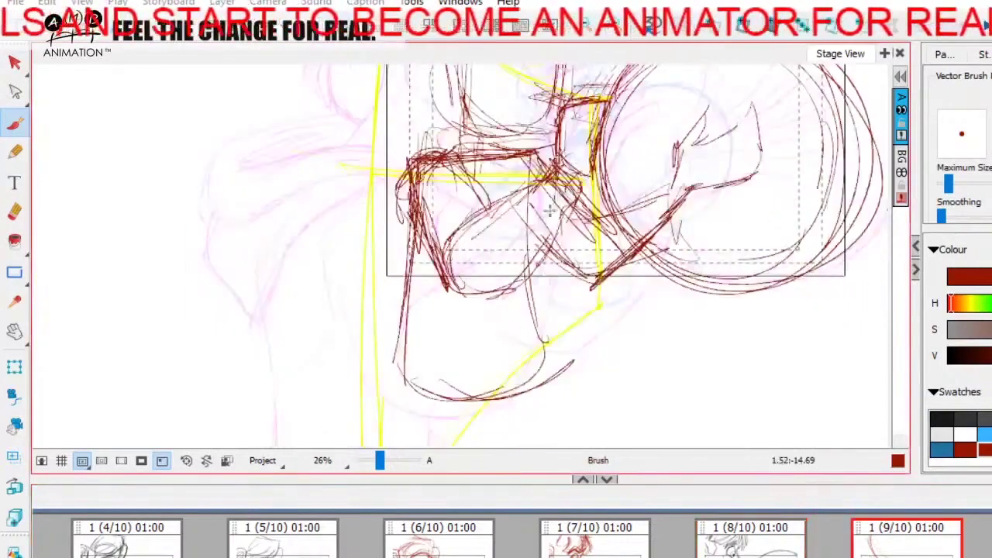
left_click_drag(535, 152, 540, 258)
mouse_move(538, 181)
left_mouse_down()
mouse_move(555, 371)
mouse_move(451, 377)
left_mouse_up()
left_click_drag(424, 177, 422, 289)
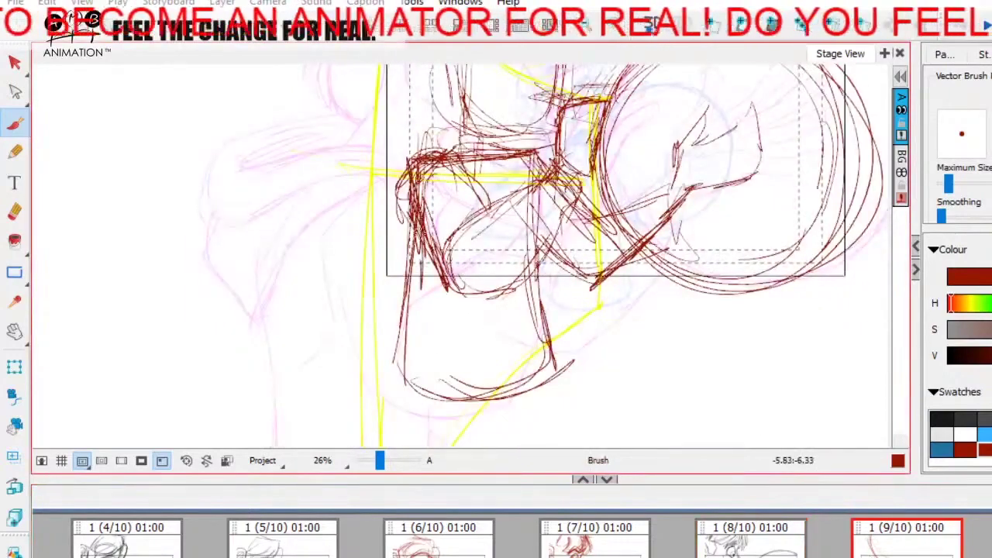
left_click_drag(514, 219, 521, 329)
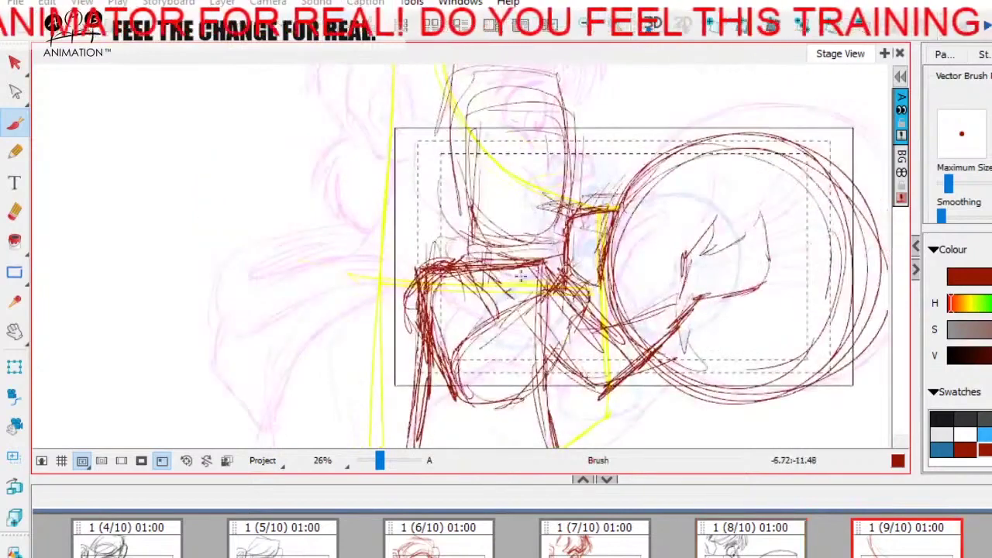
Sketch a flat collar shape behind the neck, extending past the shoulder, and thicken the outer edge of the near arm.
scroll(520, 277, "up", 1)
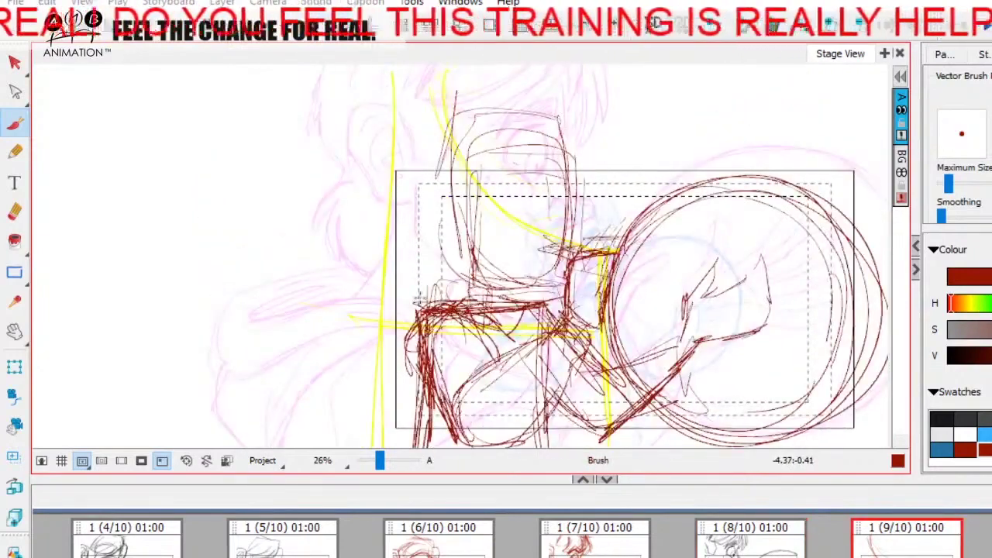
mouse_move(378, 314)
left_mouse_down()
mouse_move(414, 327)
mouse_move(422, 270)
left_mouse_up()
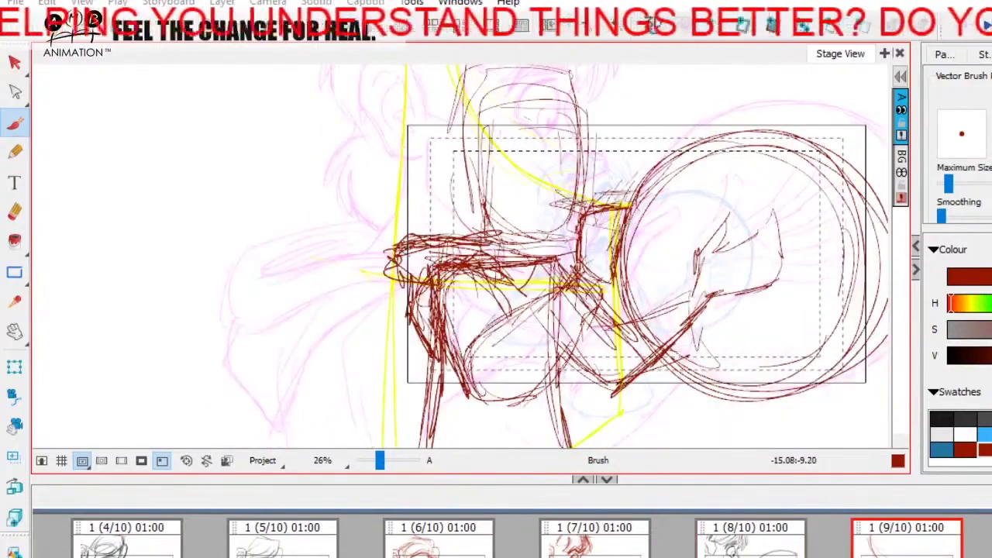
mouse_move(568, 273)
left_mouse_down()
mouse_move(557, 301)
mouse_move(563, 339)
left_mouse_up()
key("Left")
key("Right")
key("Left")
key("Right")
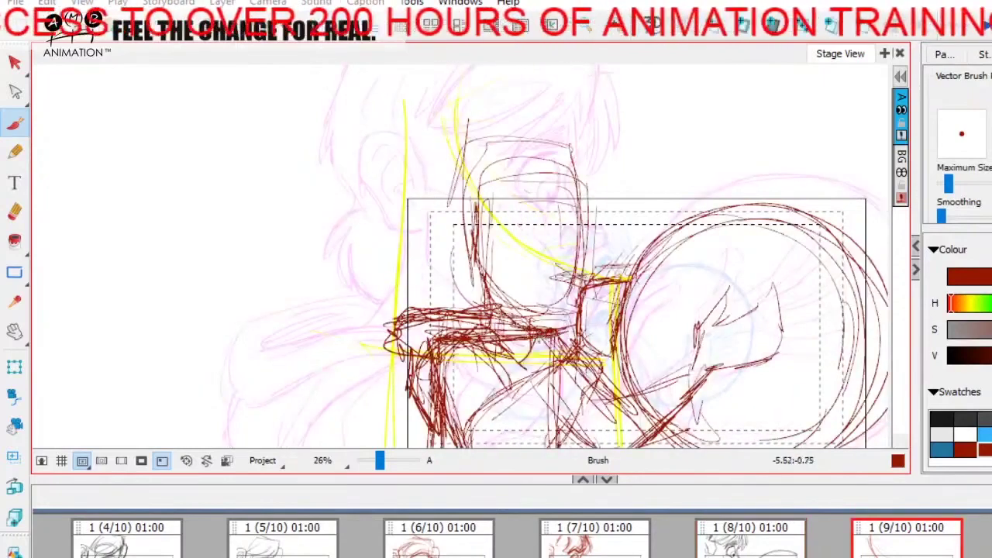
Round off the top of the head with curved strokes and compare it with panel 8/10.
left_click_drag(488, 151, 601, 195)
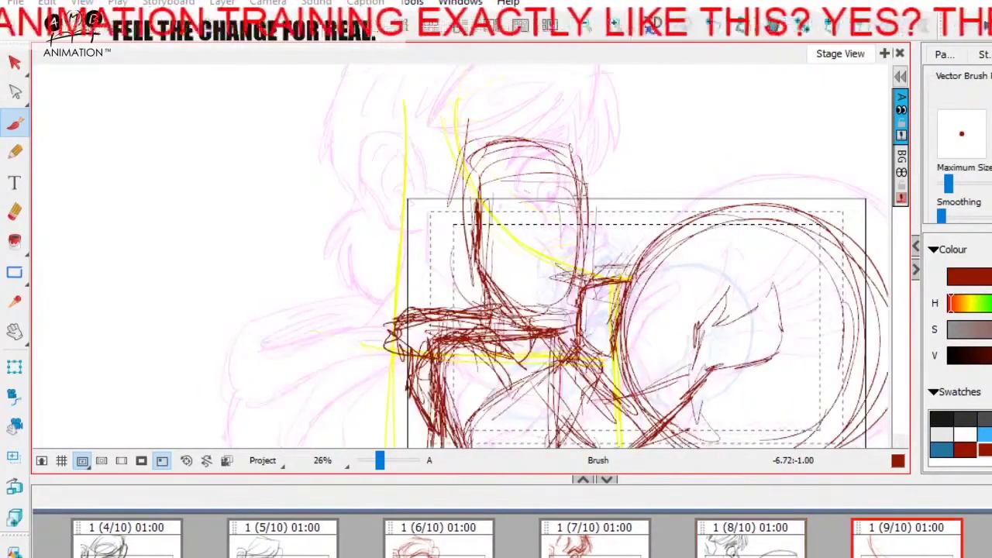
left_click(891, 536)
left_click(764, 536)
left_click(884, 536)
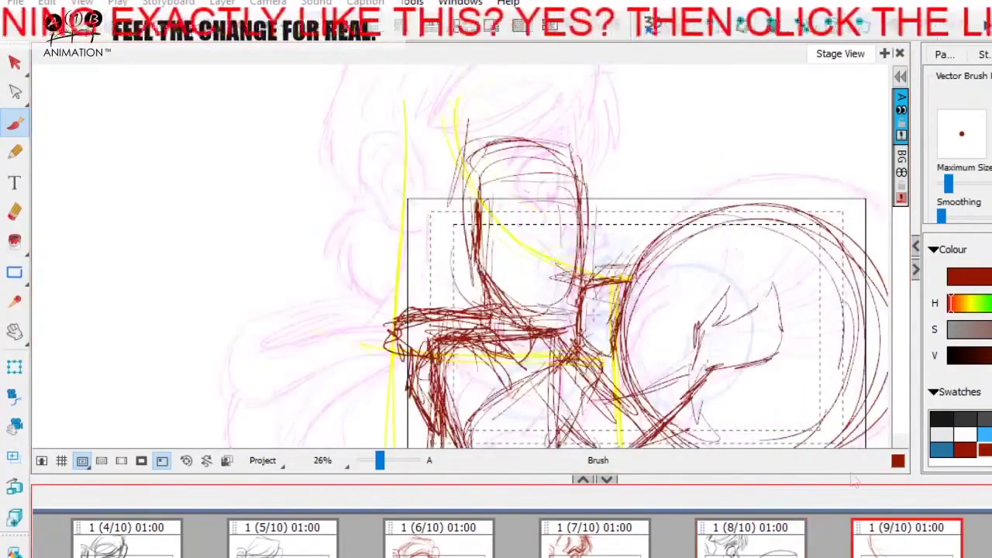
Sketch a horizontal eye guideline across the head, two round eyes on it and short eyebrows above them.
left_click_drag(488, 223, 594, 227)
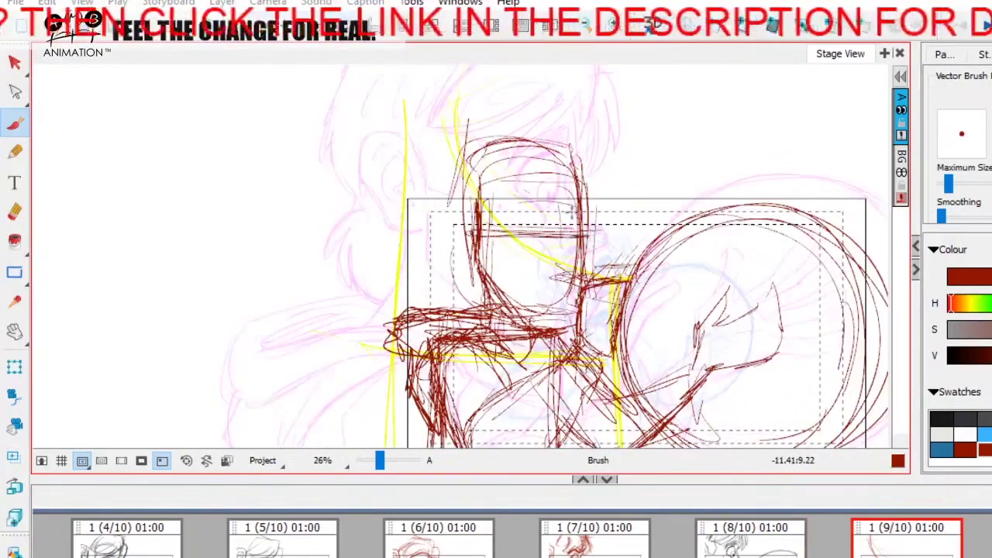
left_click_drag(526, 204, 530, 208)
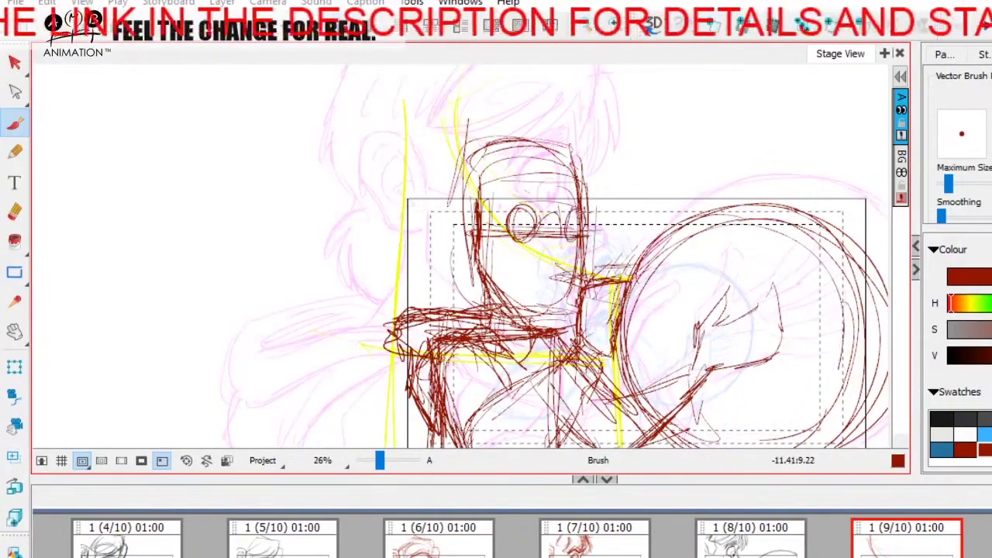
left_click_drag(573, 241, 572, 206)
mouse_move(505, 208)
left_mouse_down()
mouse_move(538, 193)
mouse_move(575, 203)
left_mouse_up()
key("Left")
key("Right")
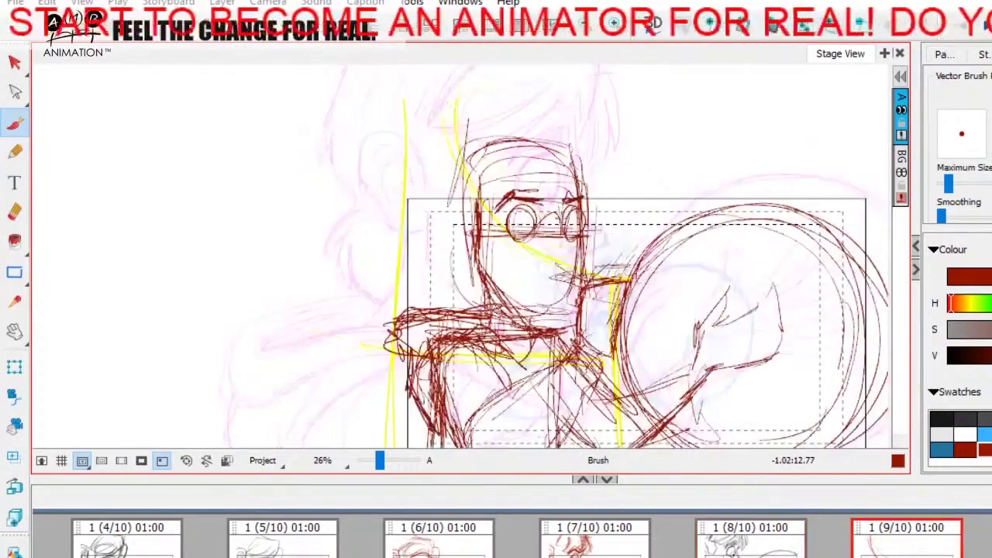
Sketch the nose and mouth at the front edge of the face, comparing their placement with panel 8/10.
key("Left")
key("Right")
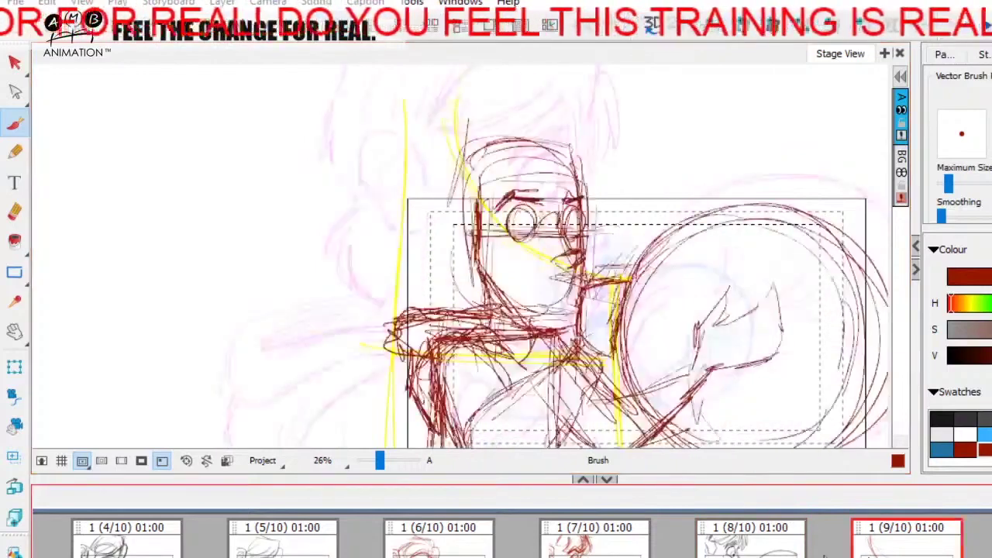
key("Left")
key("Right")
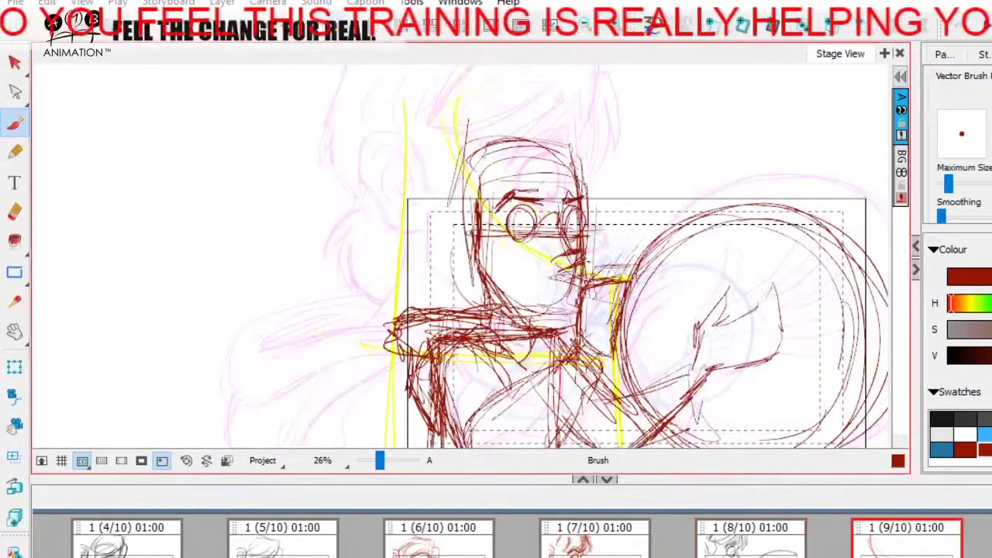
key("Left")
key("Right")
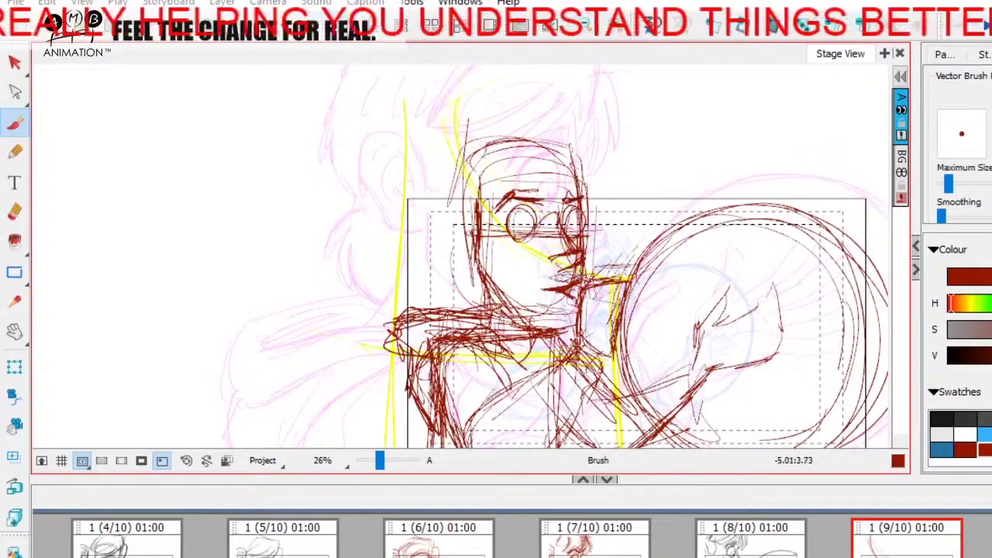
key("Left")
key("Right")
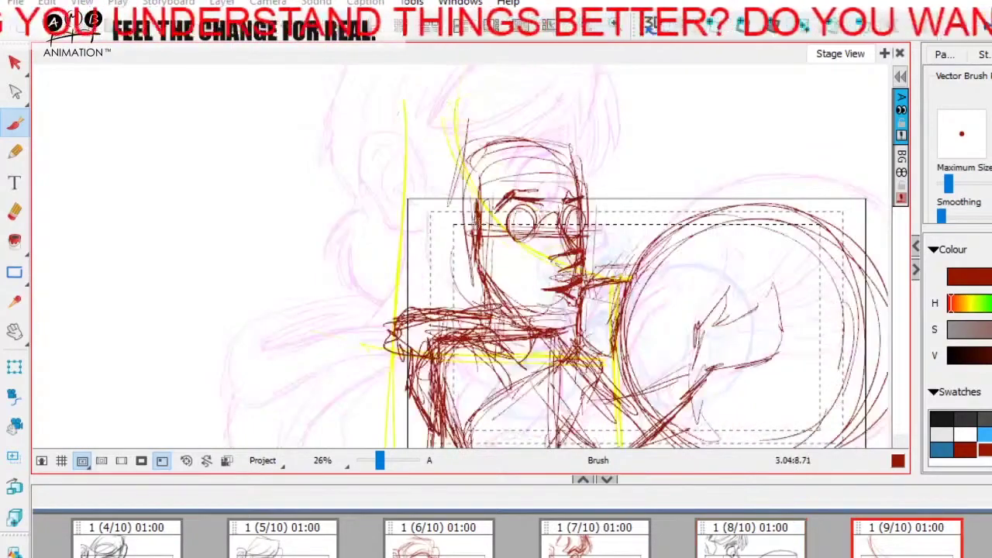
key("Left")
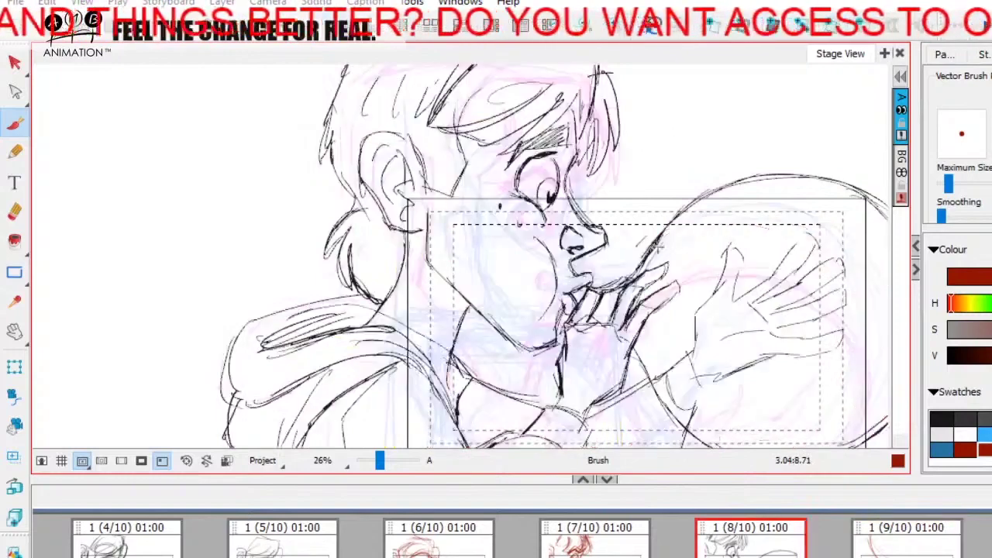
key("Right")
Sketch the ear, the hair and fringe around the head, and the back of the neck.
left_click_drag(459, 180, 456, 221)
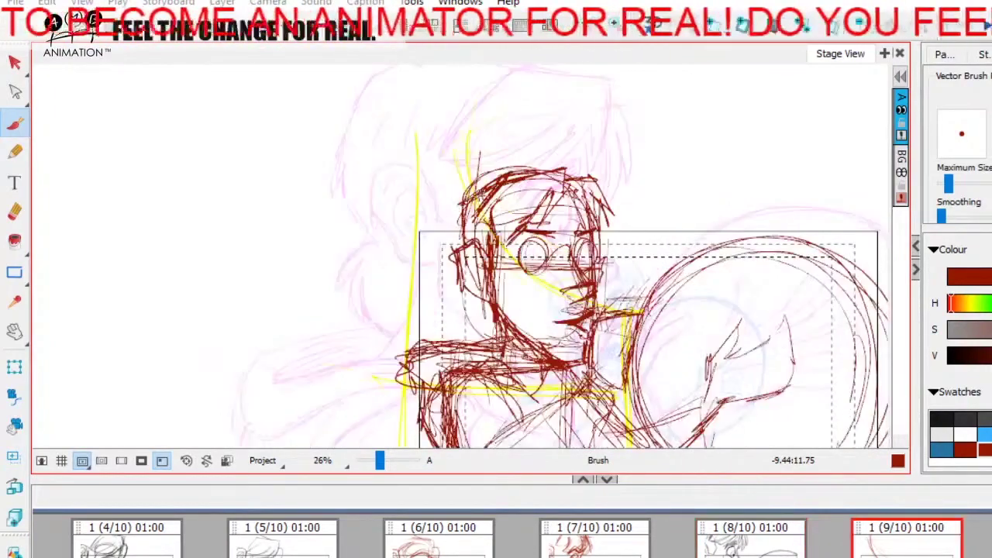
left_click_drag(485, 311, 474, 326)
key("Left")
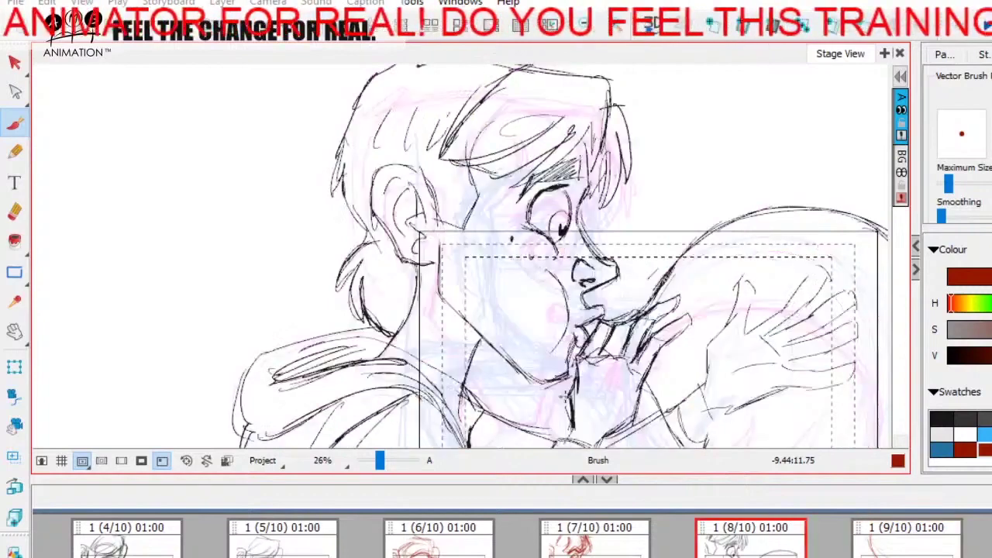
key("Right")
Thicken the bent arm's outline along the forearm, around the elbow and back up to the small box.
key("space")
mouse_move(696, 410)
left_mouse_down()
mouse_move(634, 256)
mouse_move(618, 288)
left_mouse_up()
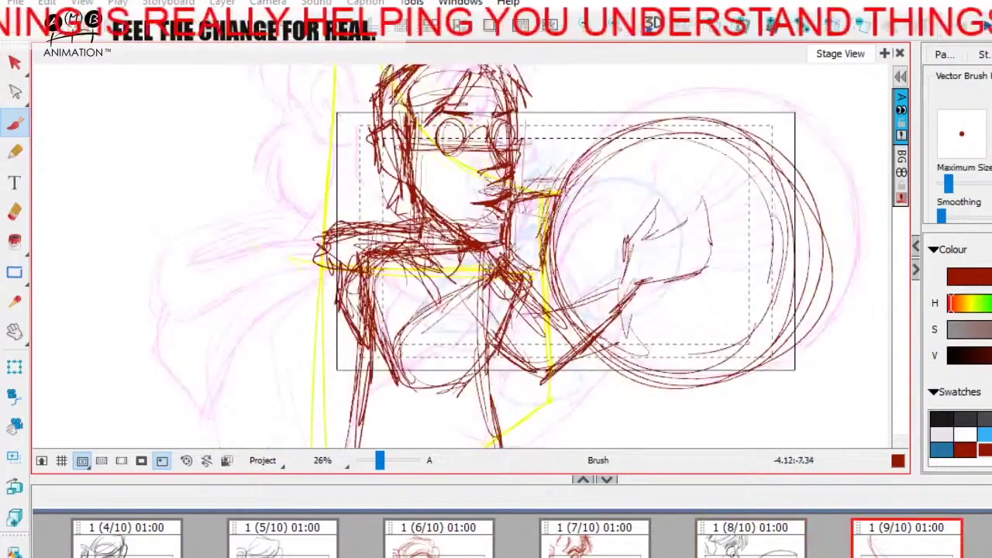
key("Left")
key("Right")
key("space")
left_click_drag(474, 356, 477, 341)
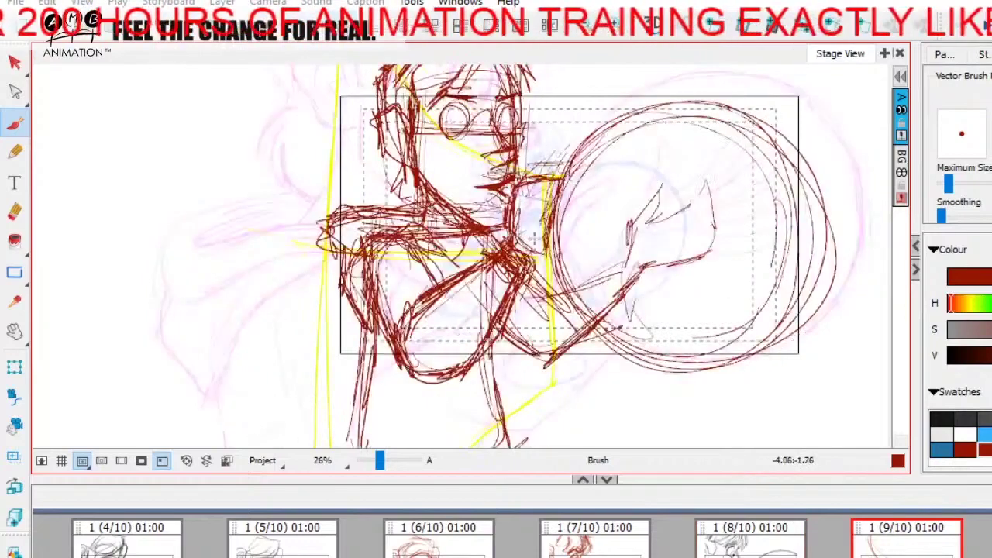
Turn off the onion skin and review the finished rough pose in panel 9/10.
key("alt+v")
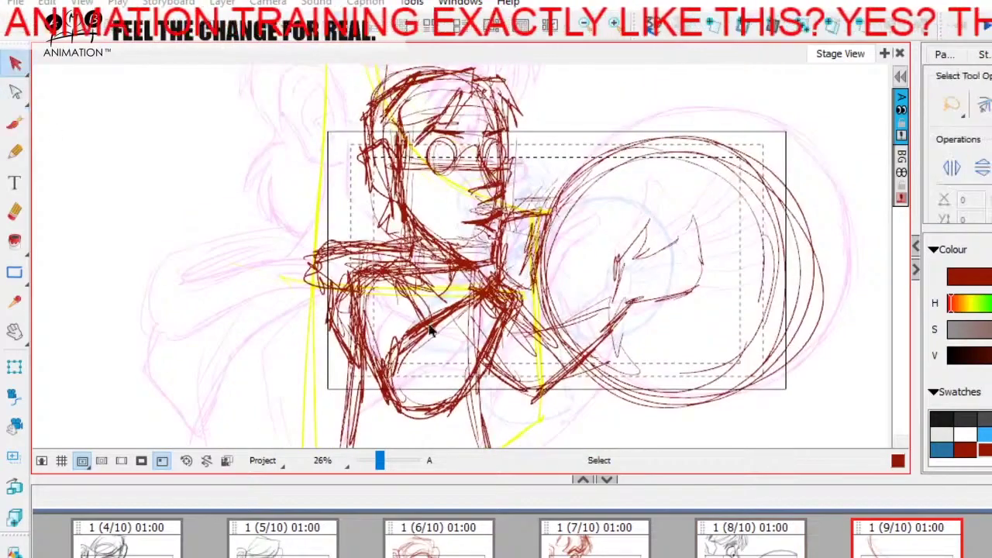
left_click_drag(805, 295, 792, 287)
key("alt+o")
left_click_drag(731, 256, 722, 232)
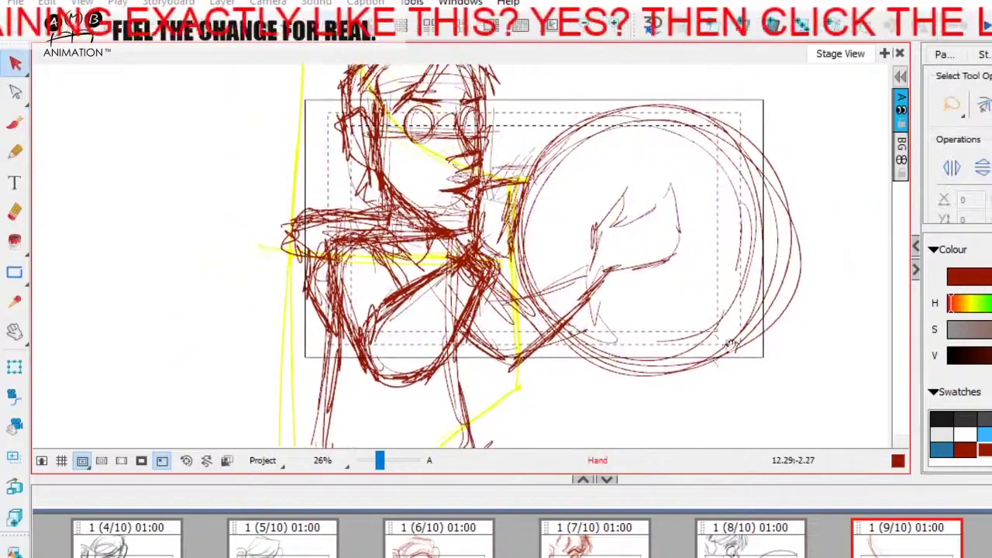
left_click_drag(731, 344, 709, 368)
key("Right")
key("Left")
left_click_drag(448, 251, 471, 267)
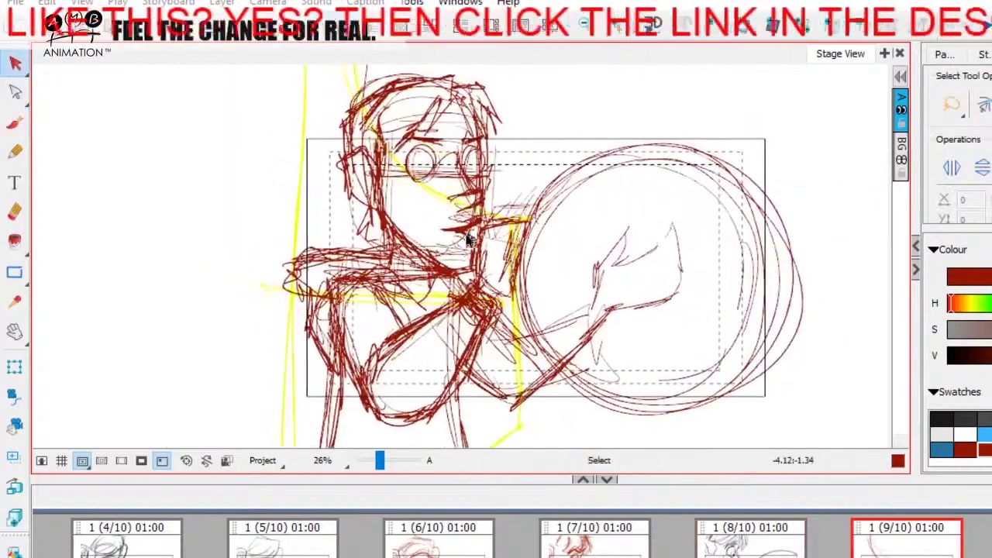
Select the whole rough drawing in panel 9/10 and recolour it light grey.
key("ctrl+a")
left_click(982, 426)
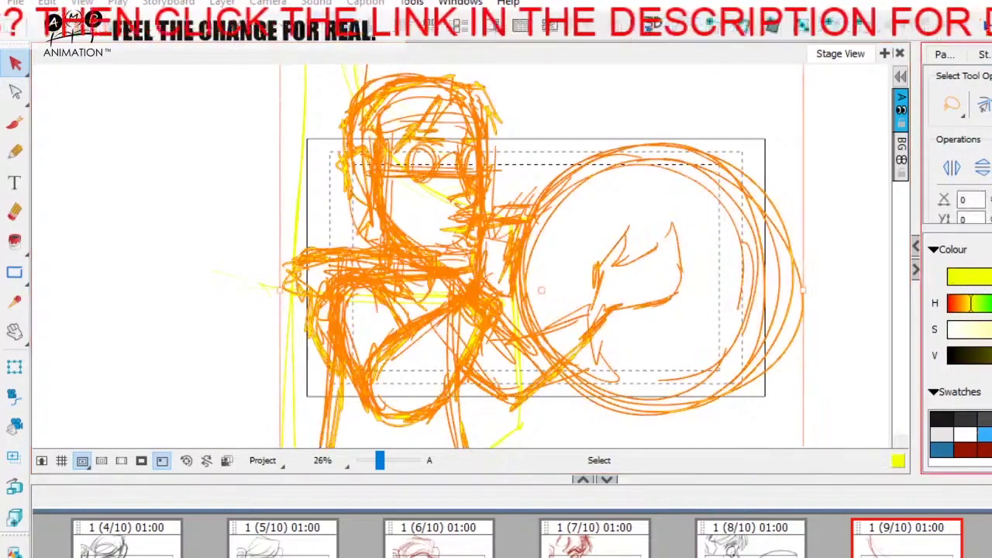
left_click(990, 420)
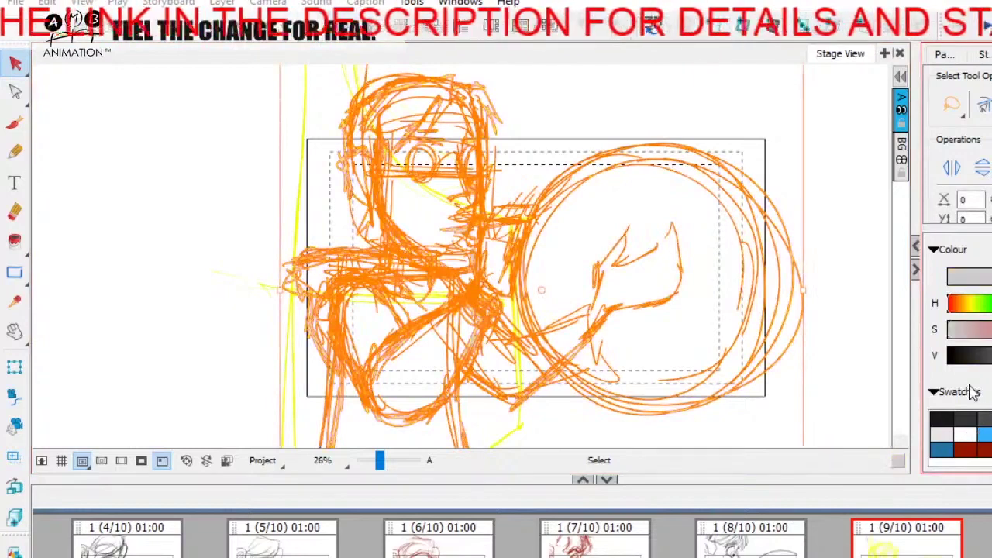
left_click(595, 413)
Set up the Brush with the dark red swatch for drawing over the grey rough, and save the project.
left_click(17, 125)
left_click(981, 446)
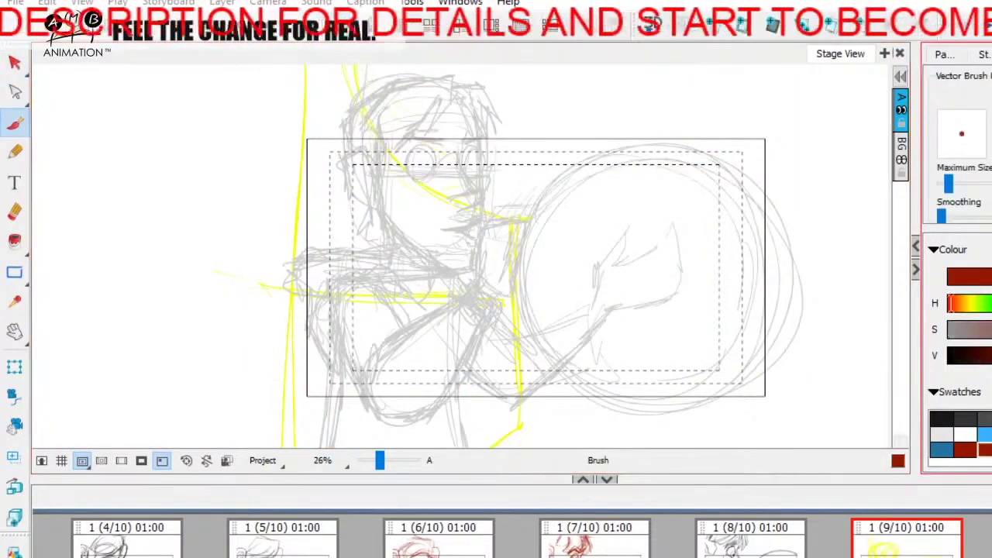
key("ctrl+s")
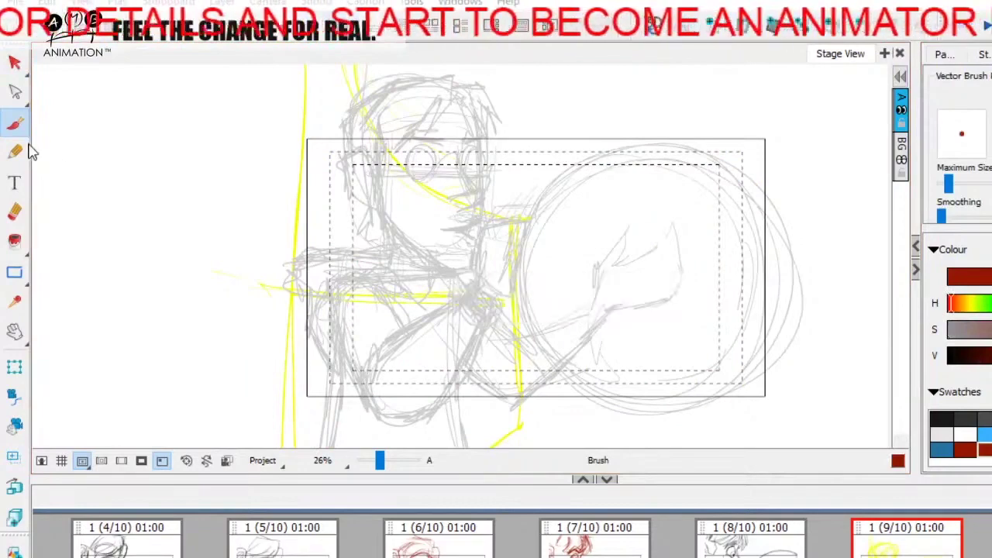
key("Left")
key("Right")
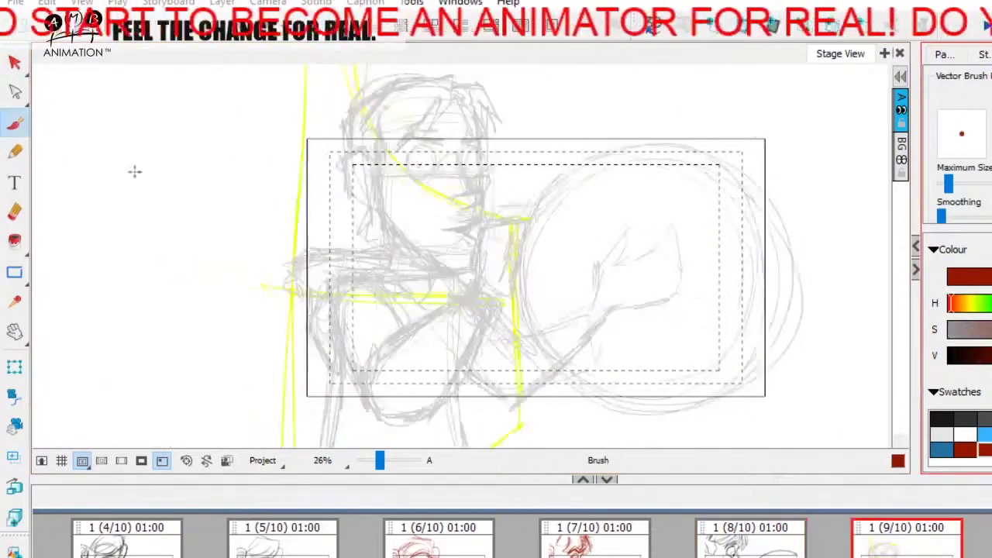
key("space")
left_click_drag(560, 334, 556, 345)
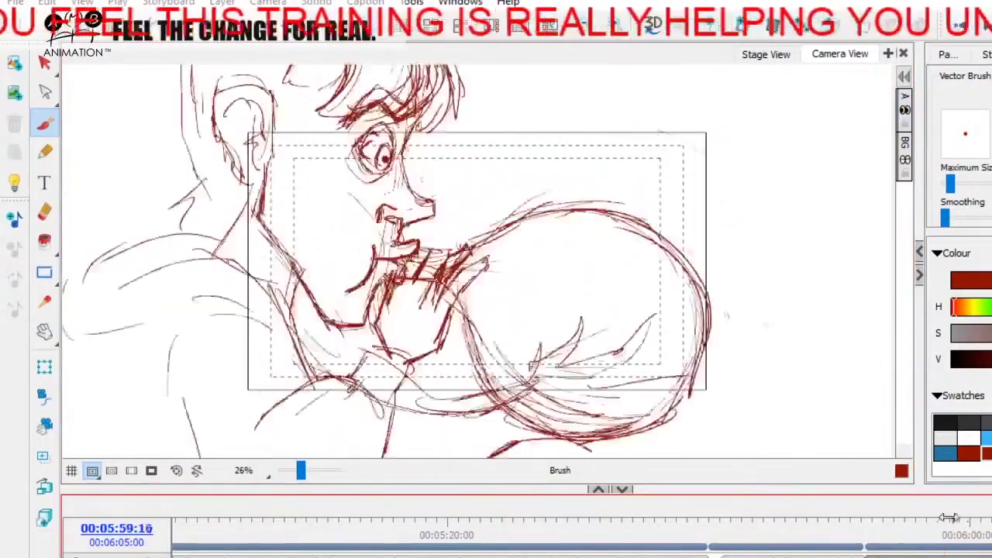
Move along the timeline toward its end in the Camera View and toggle the camera mask.
mouse_move(949, 517)
left_mouse_down()
mouse_move(991, 523)
mouse_move(889, 524)
mouse_move(990, 518)
left_mouse_up()
left_click(152, 470)
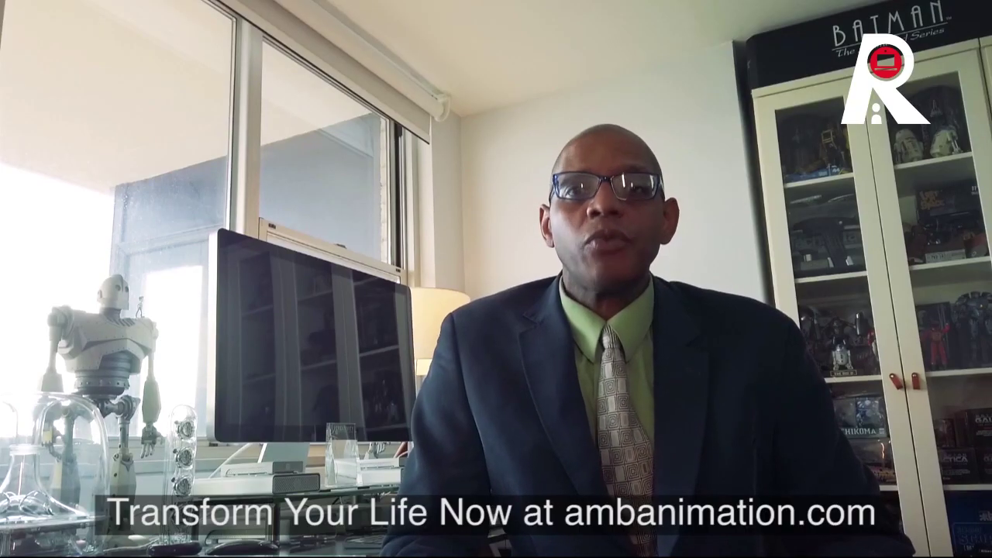